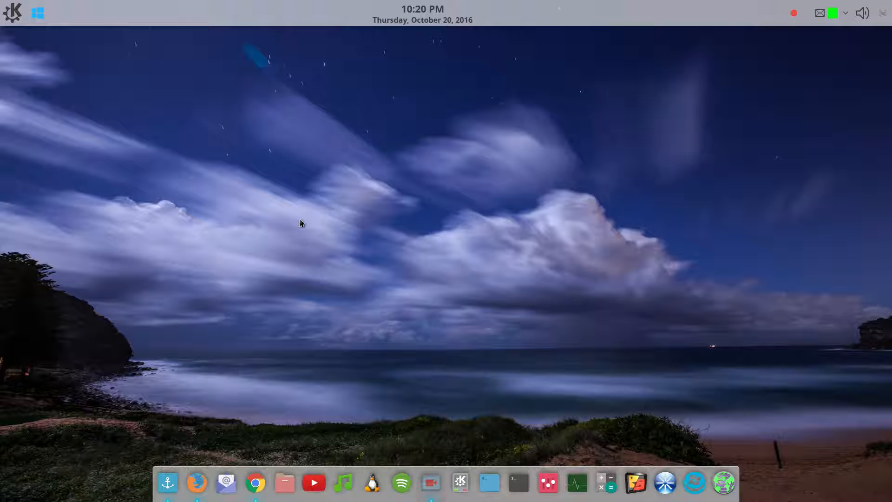
- Add the Now Dock widget to the desktop
right_click(372, 175)
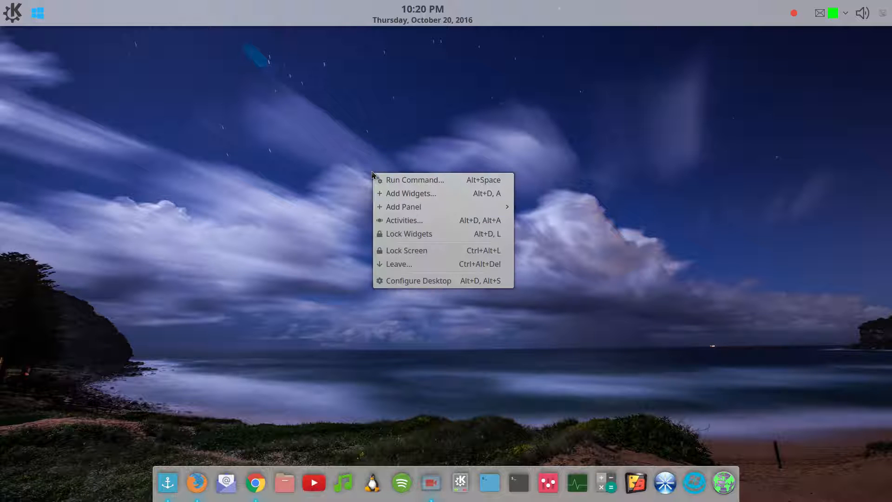
left_click(384, 193)
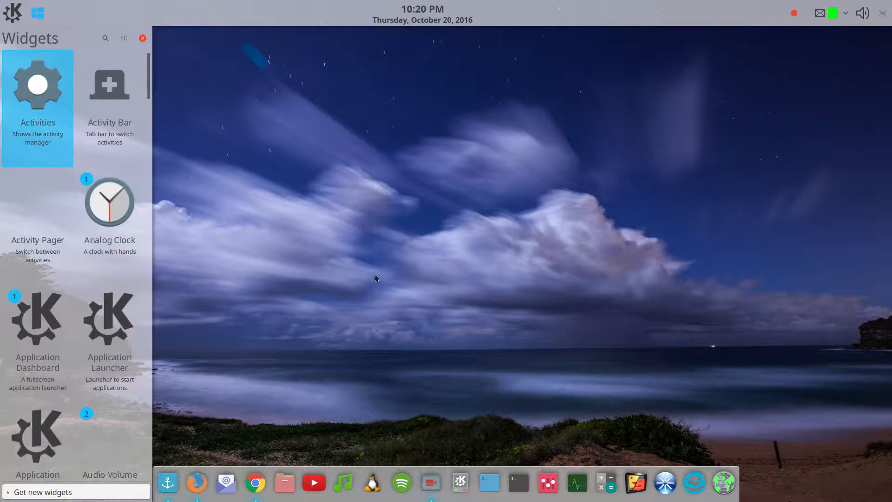
scroll(124, 270, "down", 8)
scroll(125, 269, "down", 10)
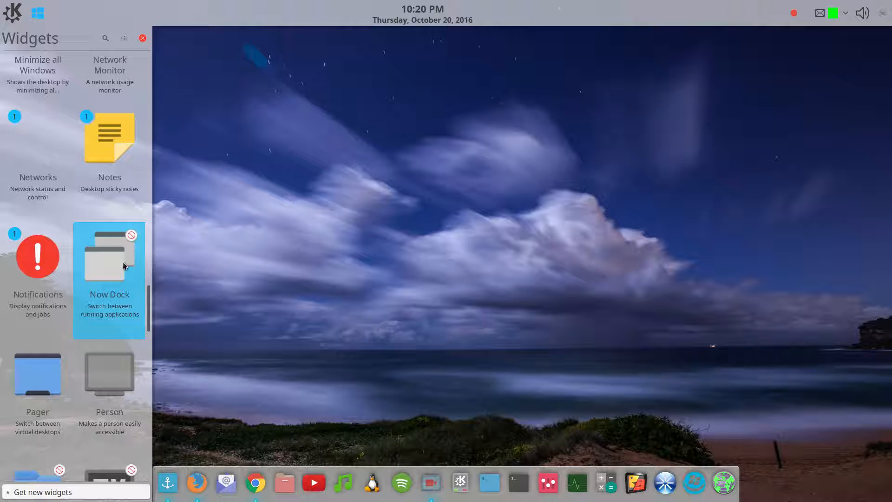
double_click(124, 266)
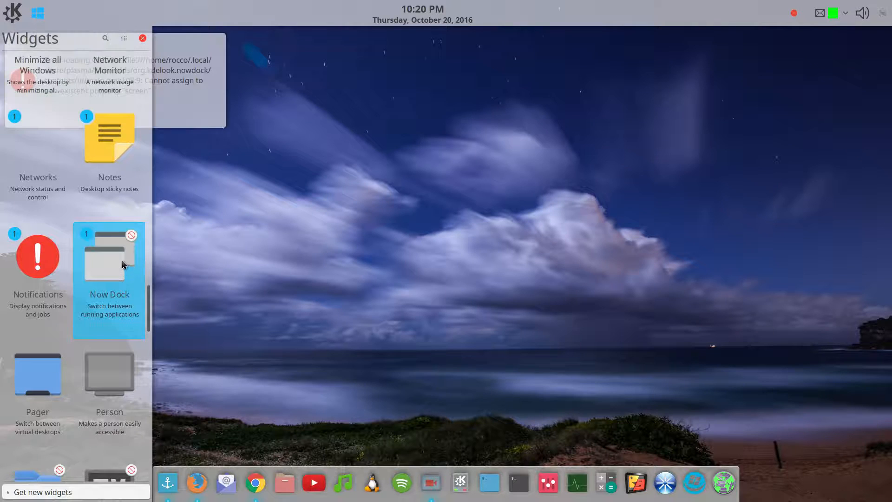
left_click(234, 231)
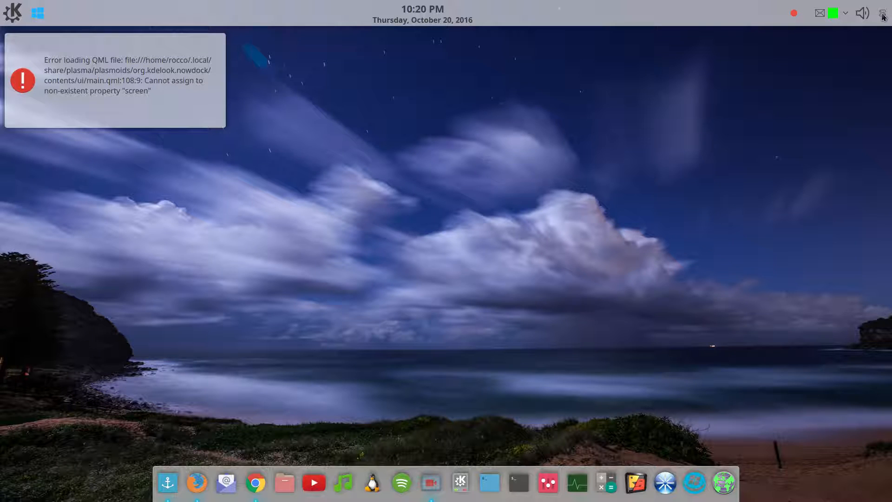
- Add the Task Manager widget to the desktop's upper panel and close the widget list
left_click(208, 107)
left_click(881, 15)
left_click(699, 59)
scroll(80, 276, "down", 15)
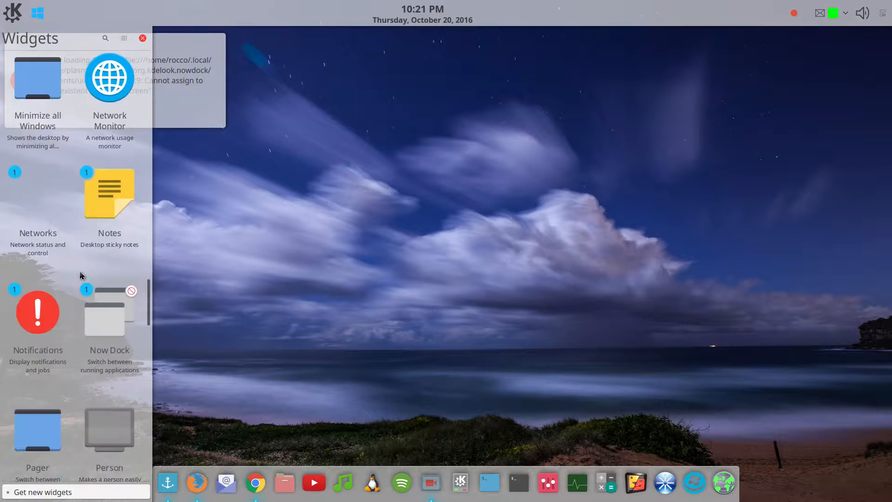
scroll(80, 276, "down", 15)
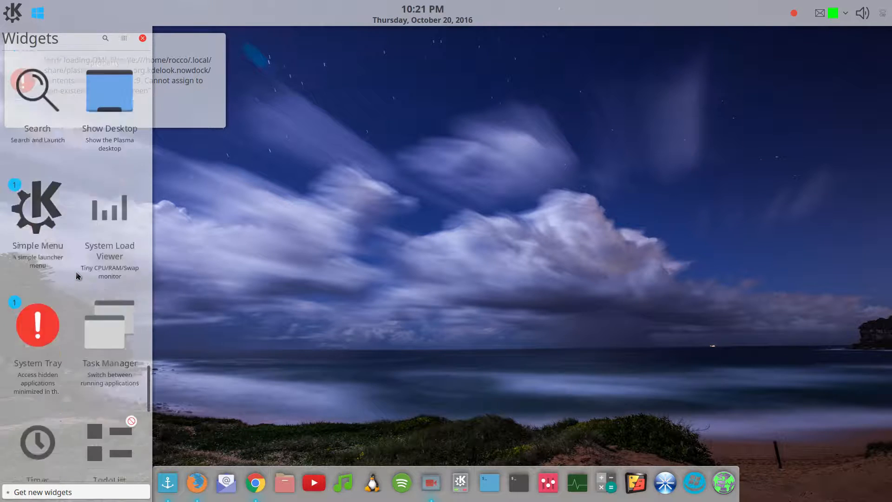
scroll(78, 276, "down", 10)
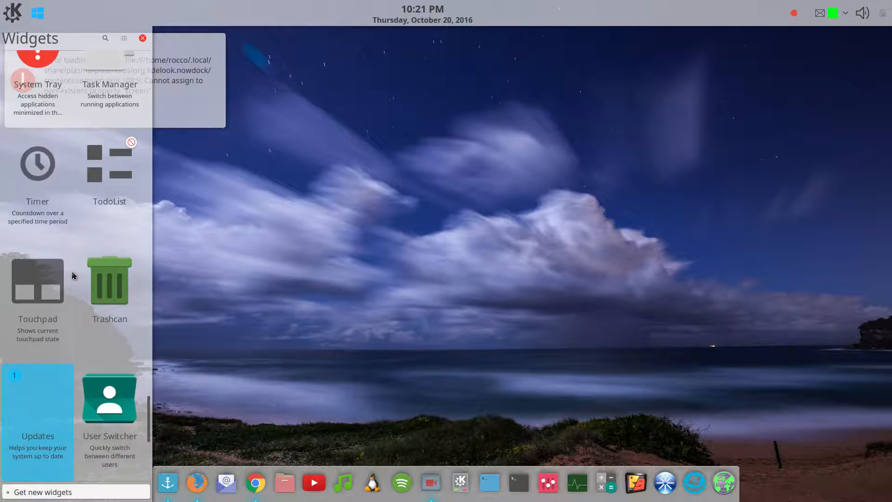
scroll(72, 275, "up", 3)
double_click(110, 246)
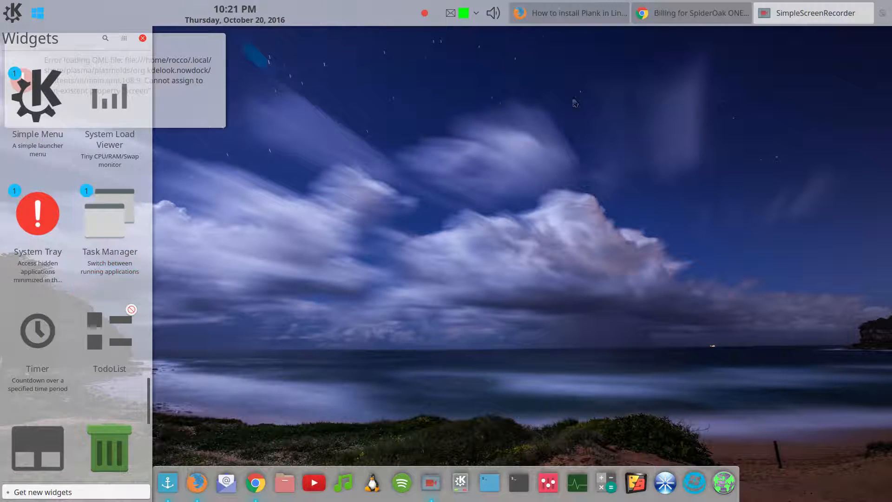
left_click(143, 39)
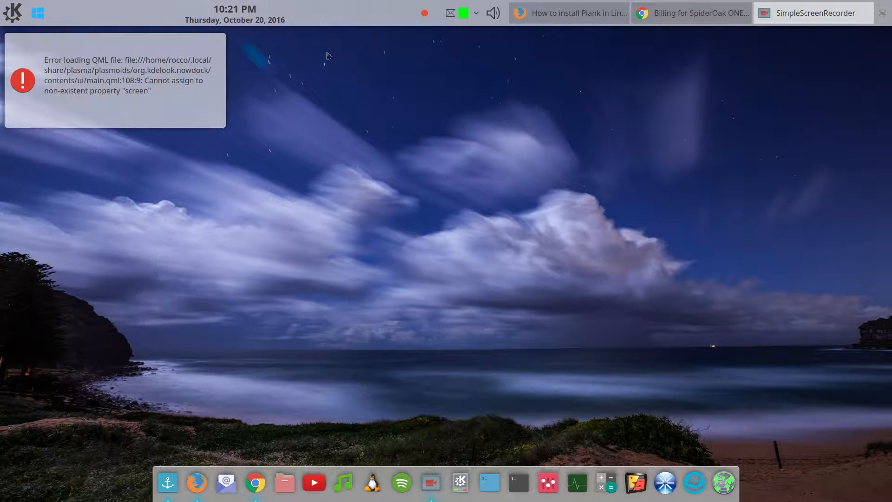
- Remove the Task Manager widget from the upper panel
left_click(882, 14)
mouse_move(744, 28)
left_click(712, 36)
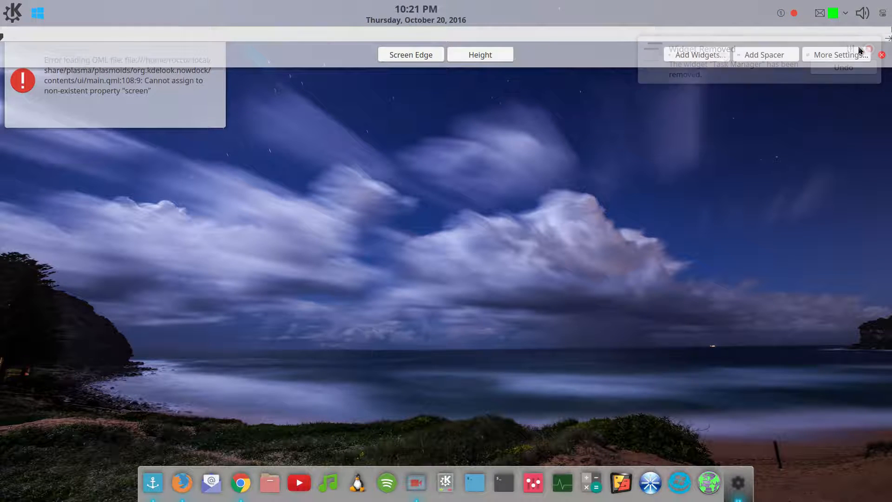
- Add the Application Launcher widget to the upper panel and open it
left_click(722, 55)
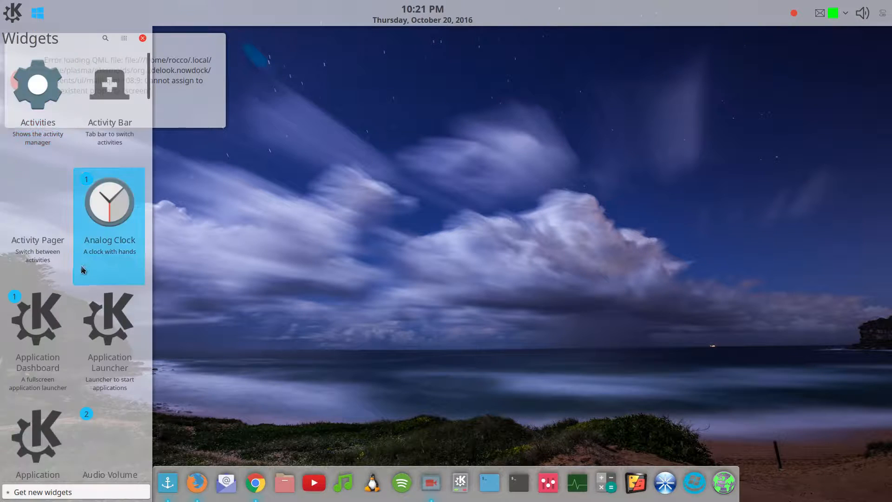
double_click(121, 331)
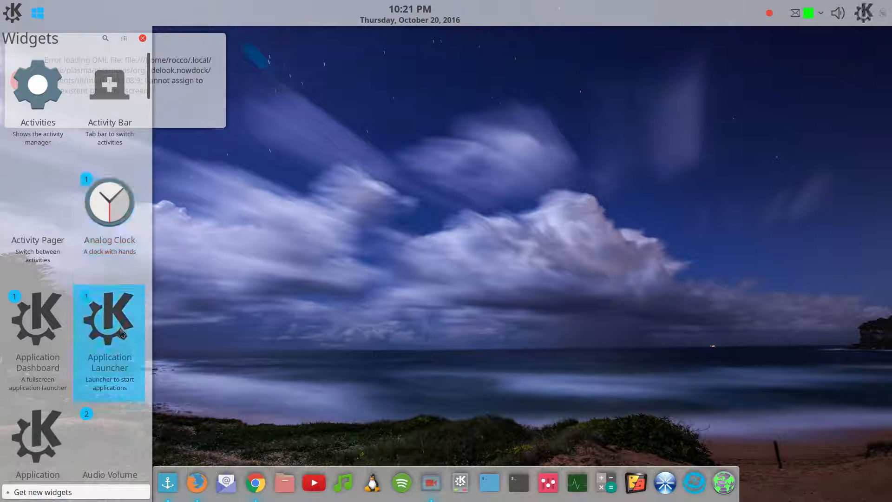
left_click(625, 233)
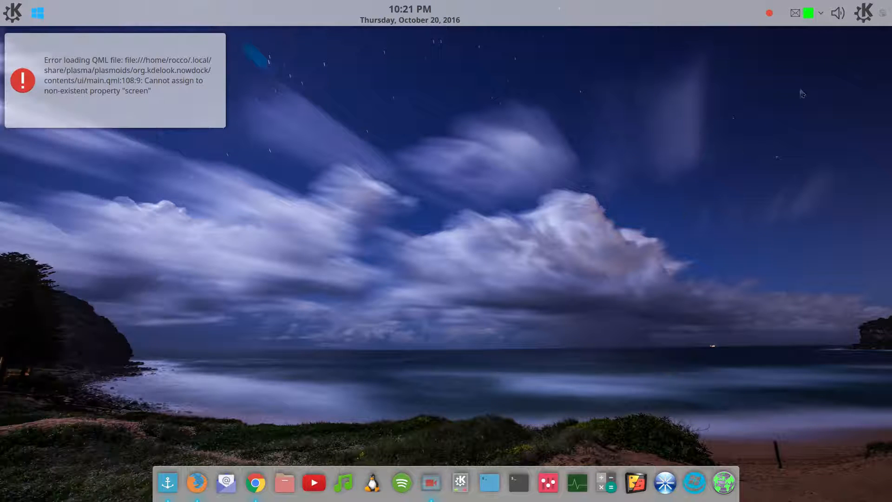
left_click(862, 19)
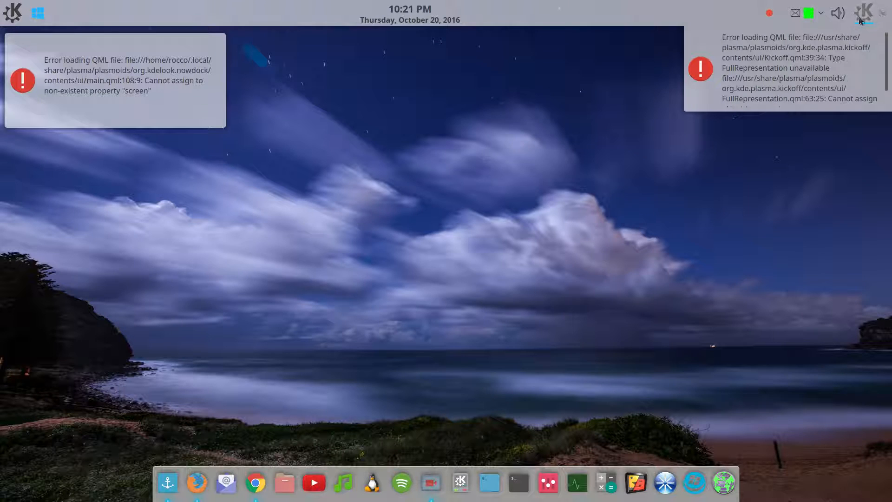
- Close the launcher popup and remove the Now Dock widget from the desktop
left_click(177, 98)
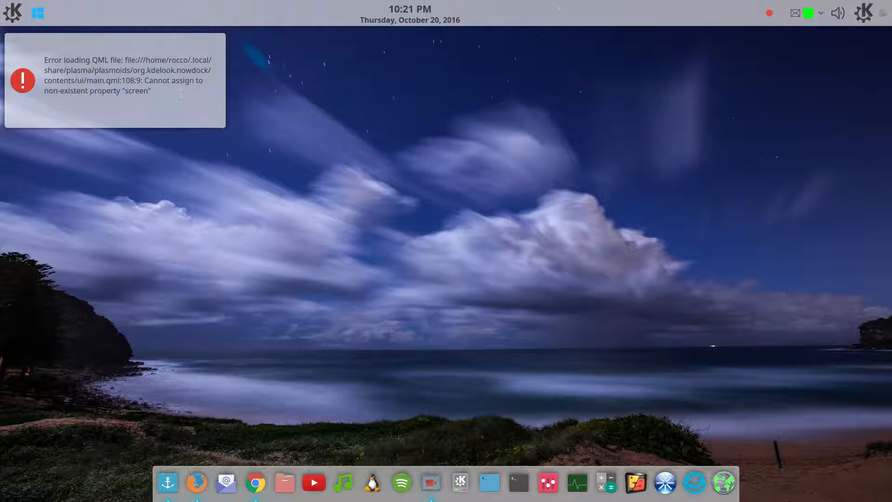
mouse_move(182, 93)
left_click(226, 123)
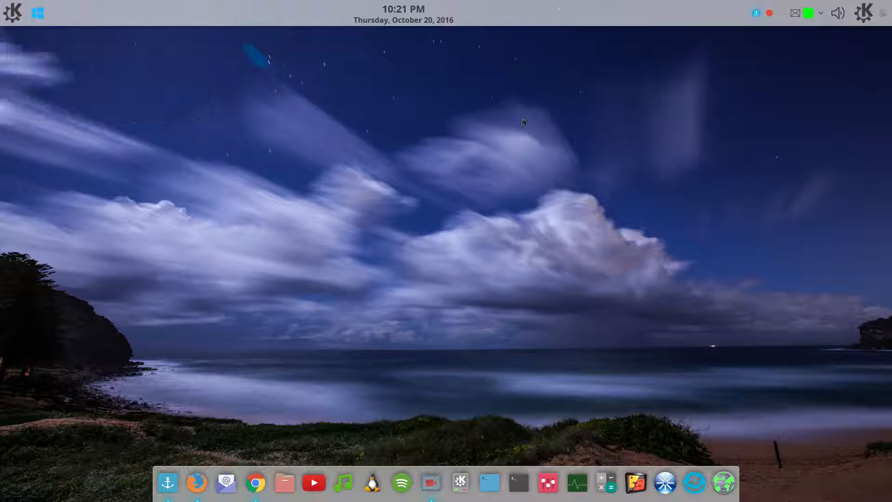
- Remove the added Application Launcher widget from the upper panel and leave panel editing
left_click(882, 14)
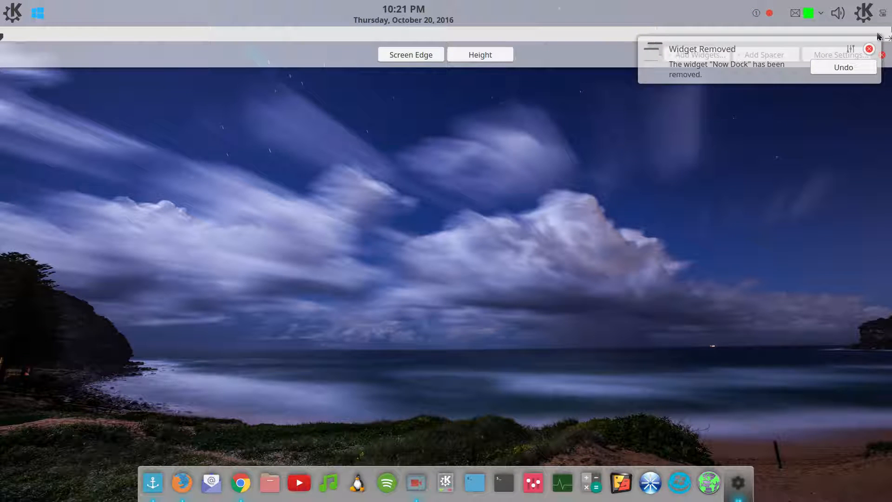
left_click(879, 34)
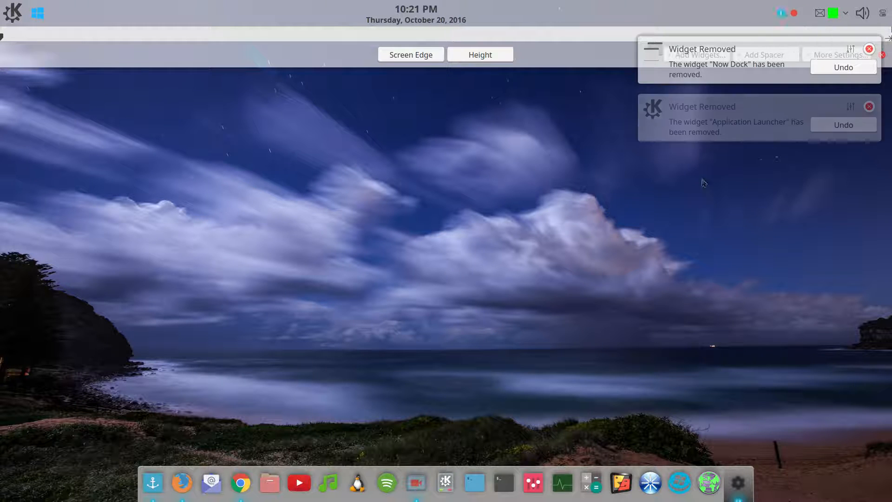
left_click(685, 224)
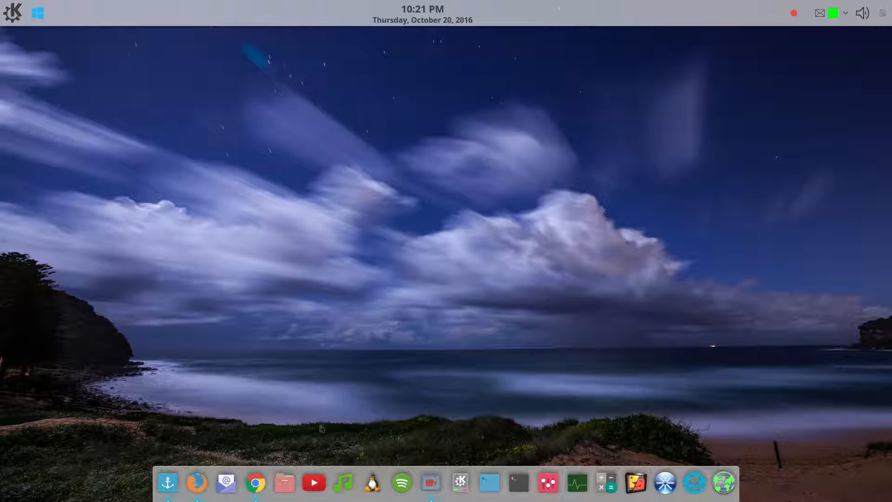
- Open the Plank dock's preferences and look through the available dock themes without changing the theme
left_click(161, 479)
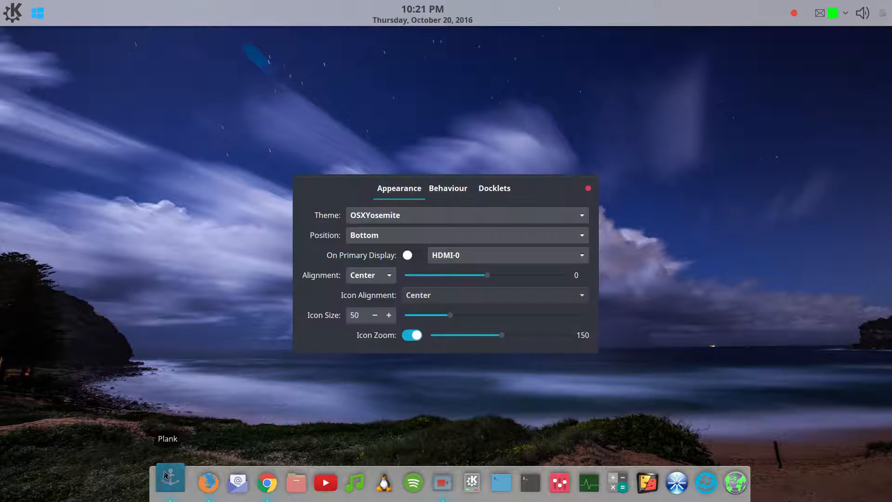
left_click(430, 217)
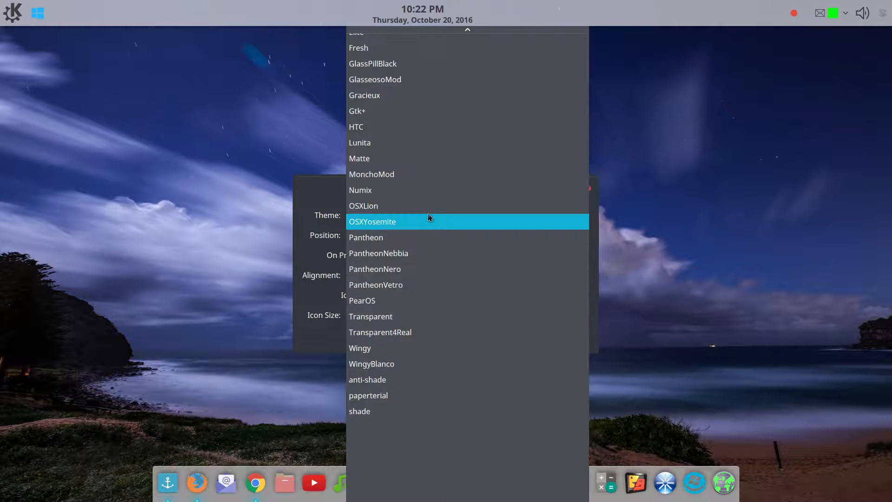
scroll(430, 217, "up", 7)
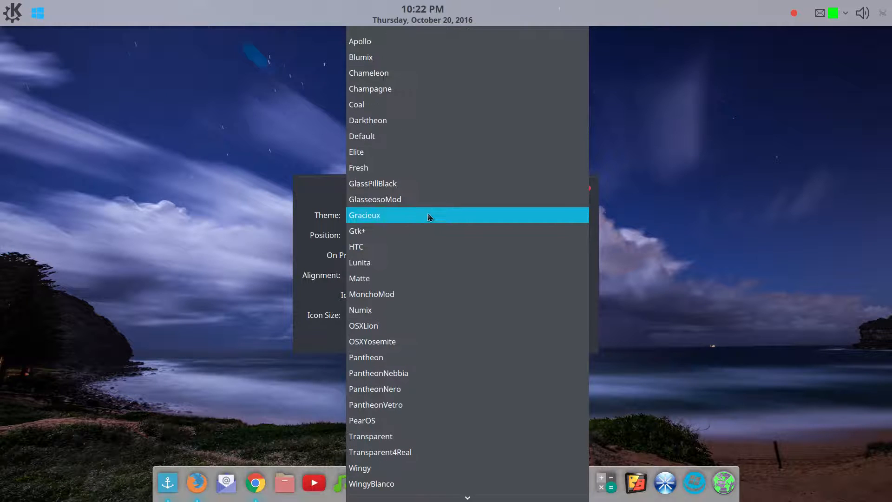
scroll(430, 217, "down", 1)
scroll(429, 217, "down", 1)
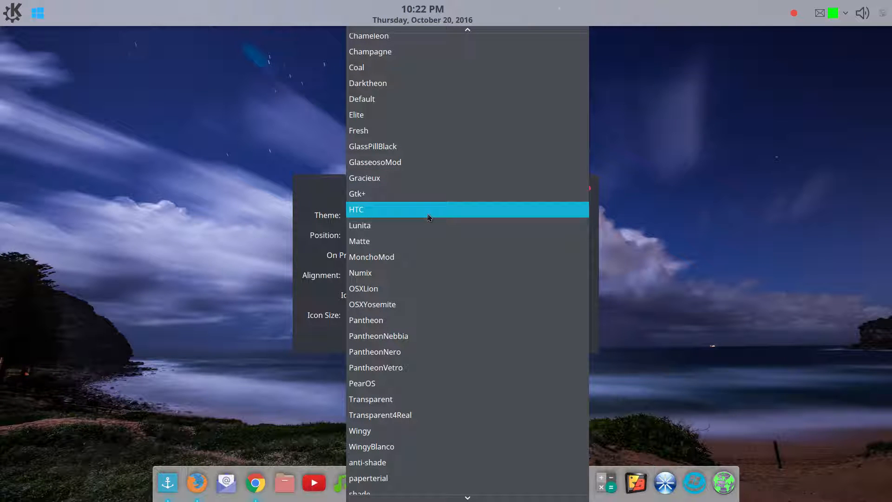
scroll(429, 217, "up", 1)
scroll(429, 216, "down", 3)
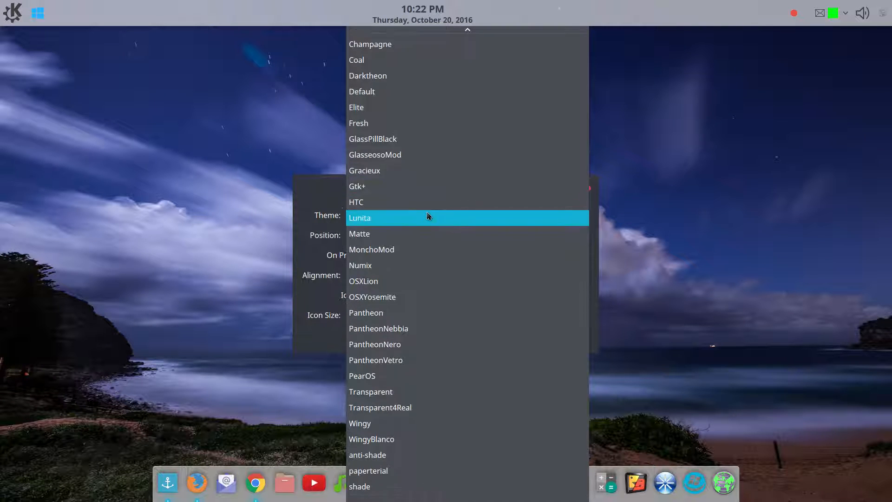
left_click(314, 194)
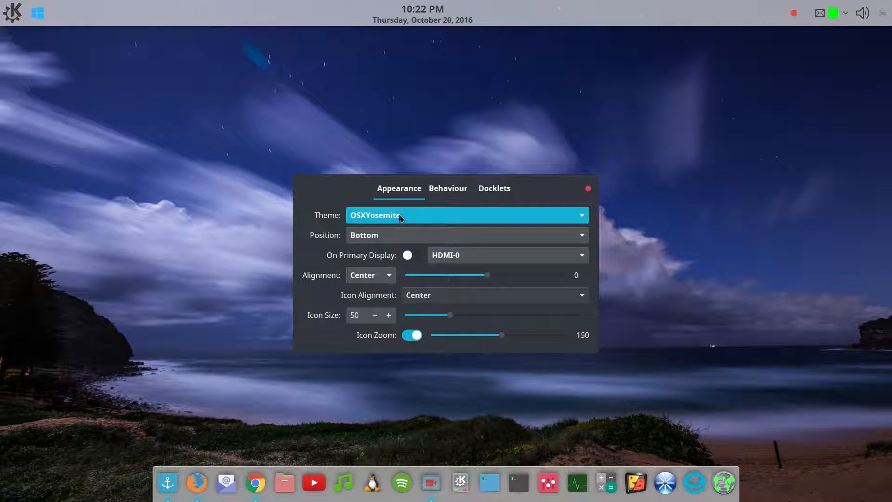
- Try the MonchoMod theme on the dock and switch back to OSXYosemite
scroll(401, 218, "up", 2)
scroll(401, 218, "up", 1)
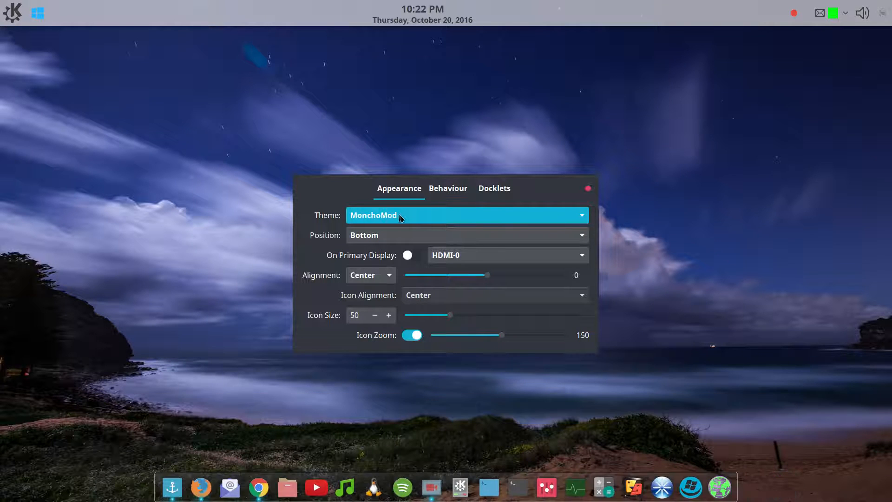
scroll(401, 218, "down", 3)
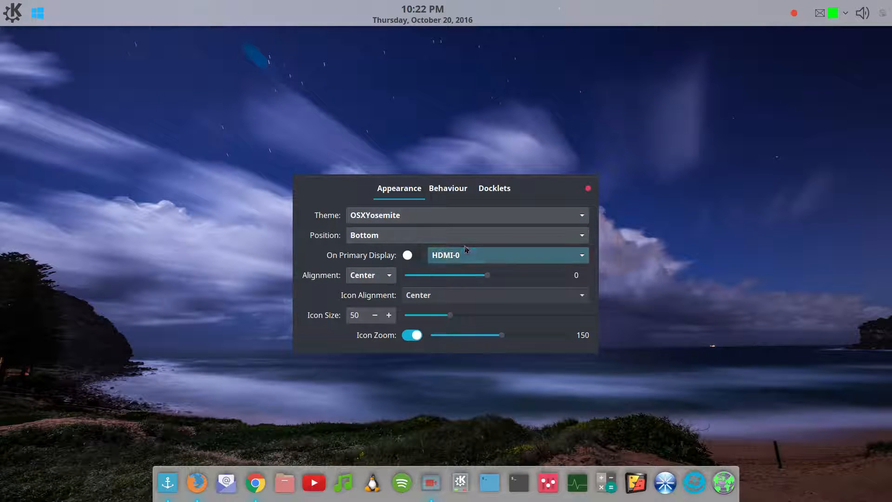
- Try the Fill and Start alignments for the dock and return the alignment to Center
left_click(391, 278)
left_click(377, 229)
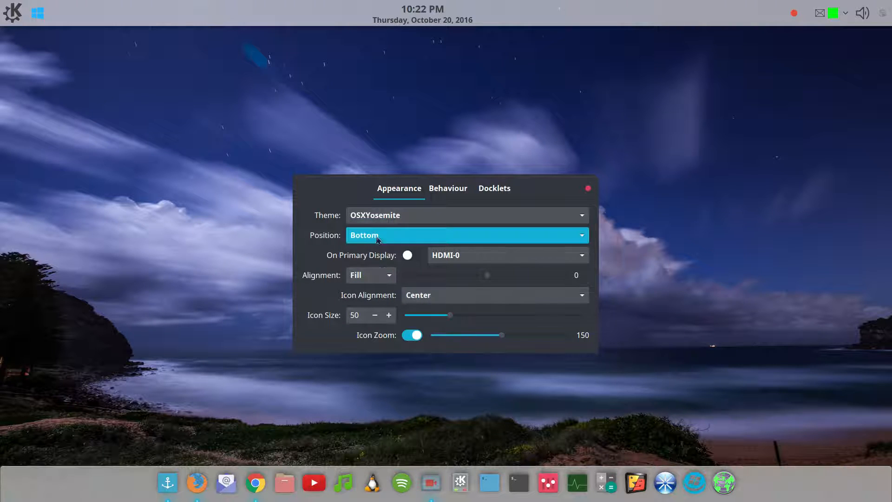
left_click(360, 273)
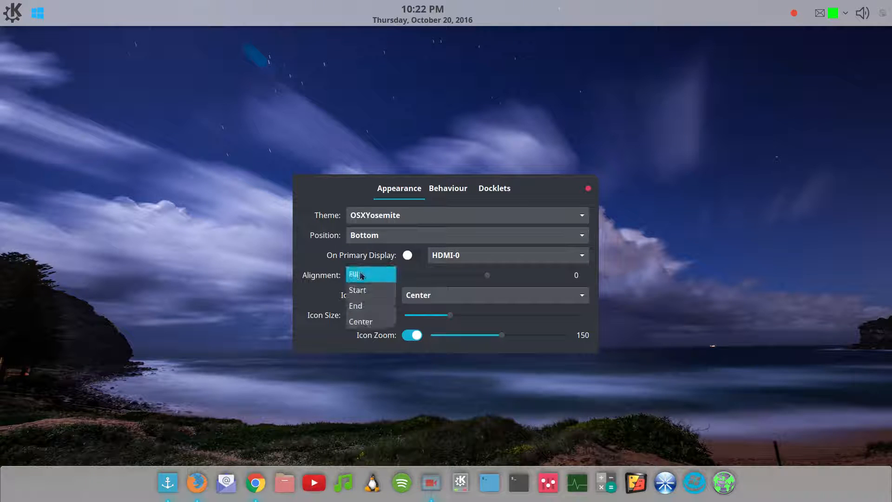
left_click(359, 293)
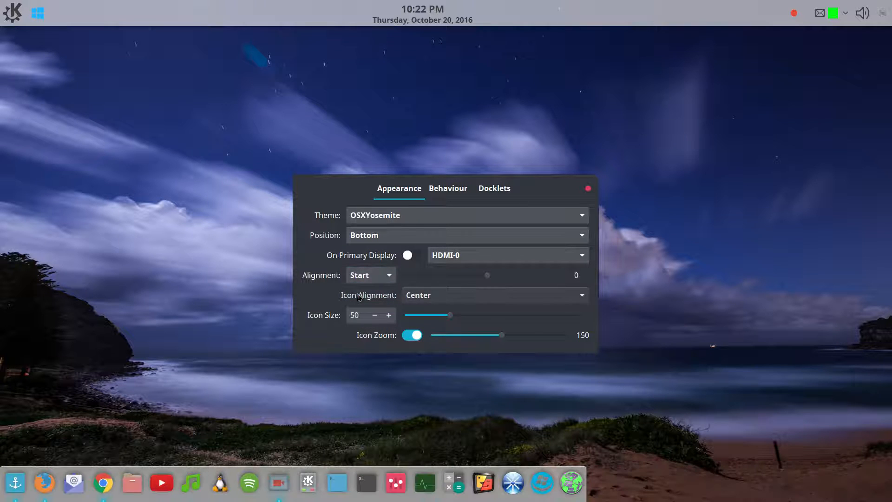
left_click(372, 282)
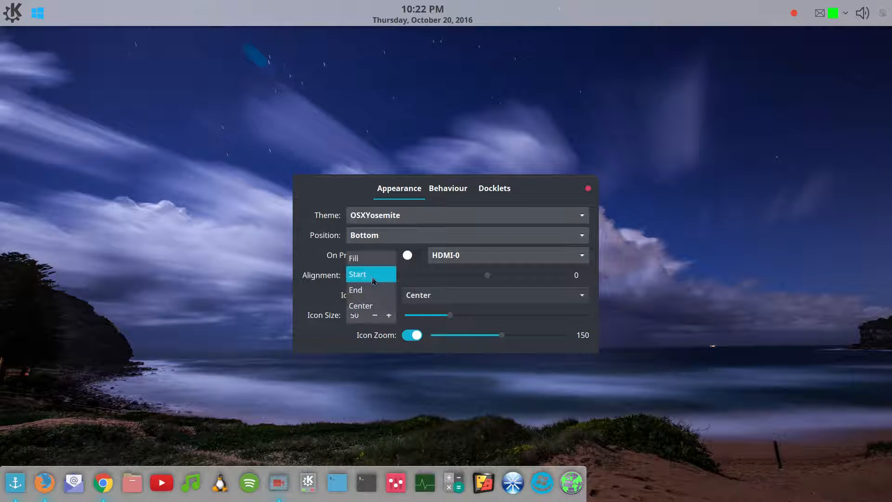
left_click(370, 307)
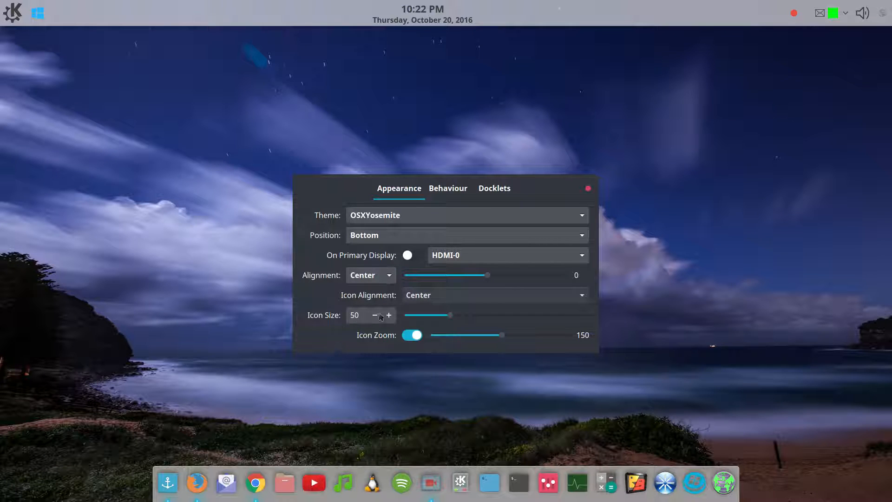
- Reduce the dock's icon size to 42 and enlarge it to 54
left_click(380, 314)
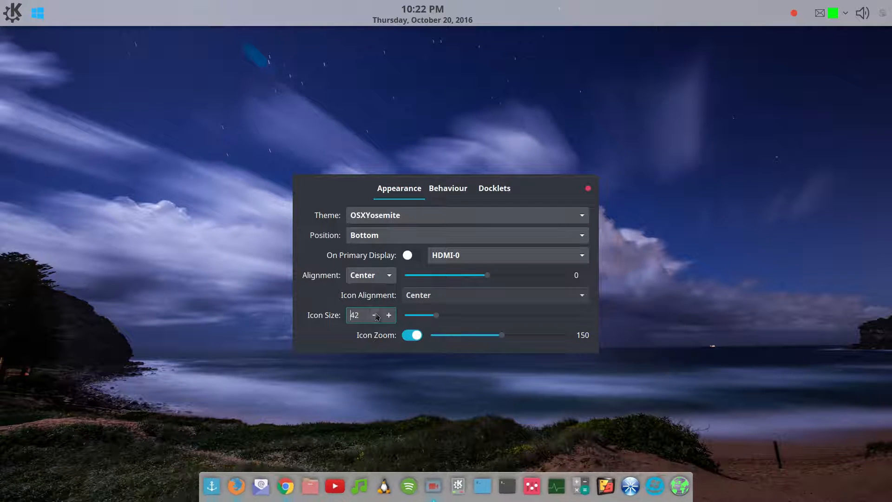
left_click(393, 316)
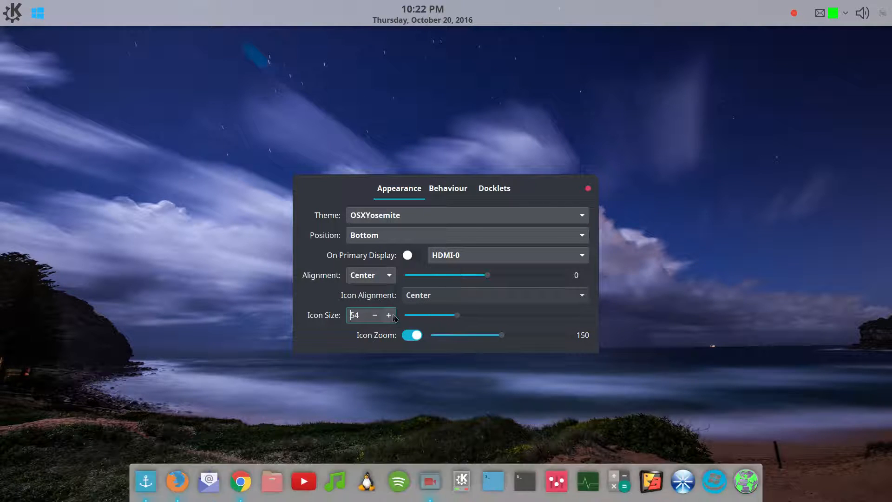
- Set the dock's icon size to 52, and turn Icon Zoom off and back on
scroll(379, 316, "down", 2)
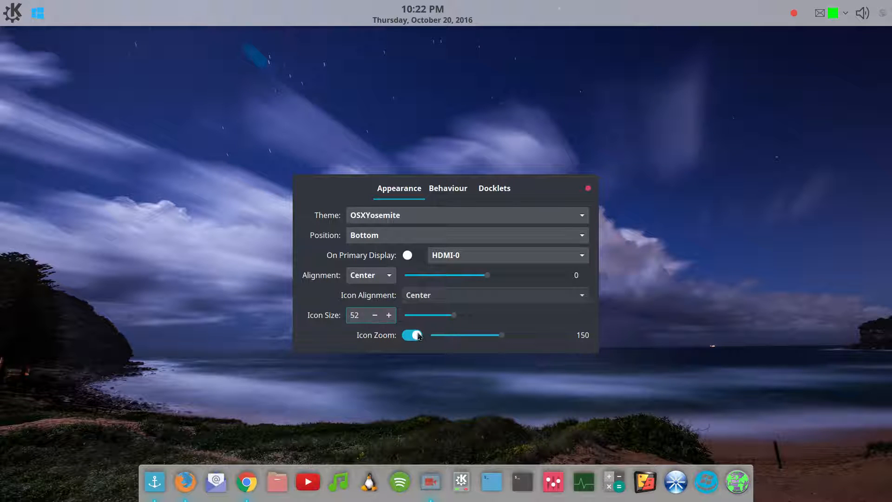
left_click(417, 335)
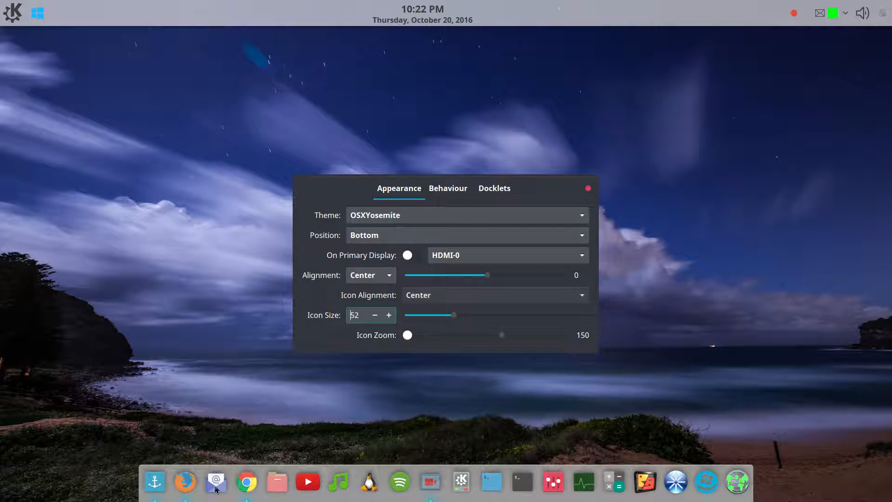
left_click(417, 336)
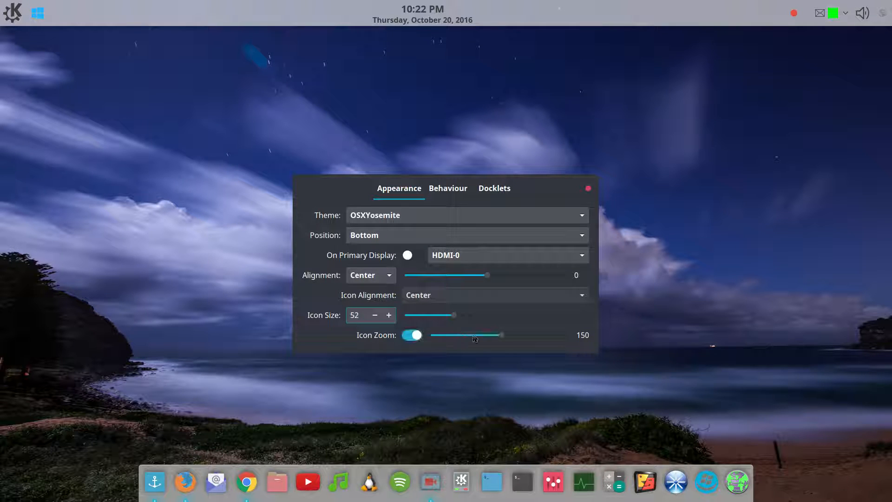
- Look through the dock's hiding modes in its behaviour settings and keep Dodge active window
left_click(455, 188)
left_click(423, 233)
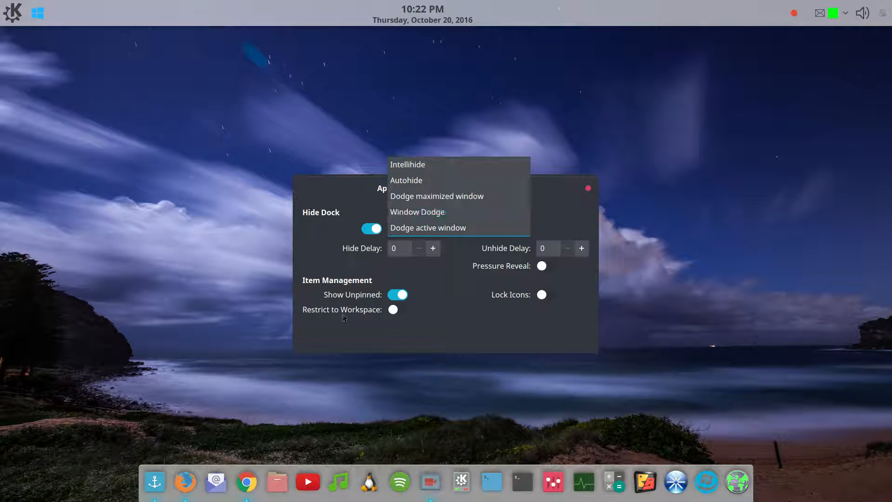
left_click(251, 349)
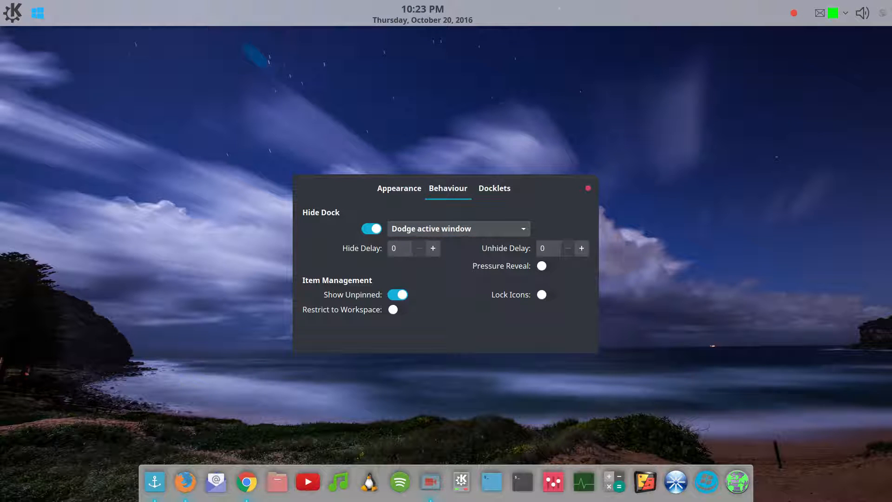
- Test the dock's window dodging by opening Dolphin, moving its window clear of the dock and closing it
left_click(278, 481)
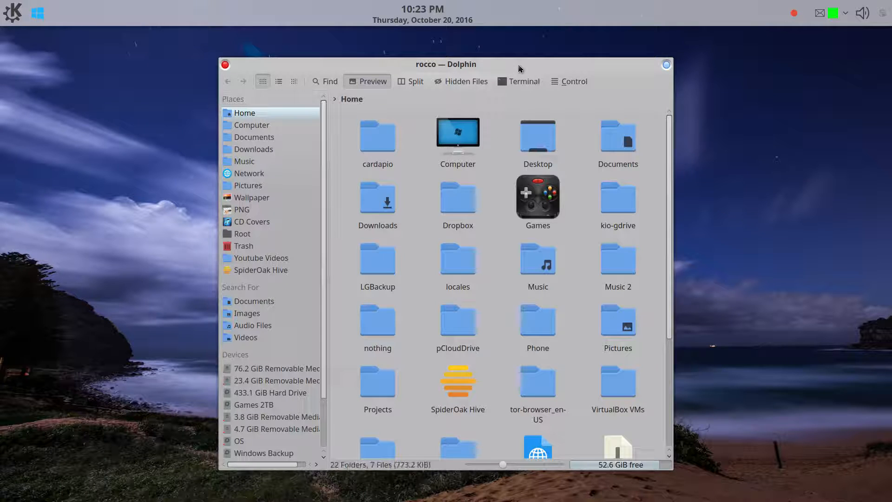
left_click_drag(519, 68, 528, 44)
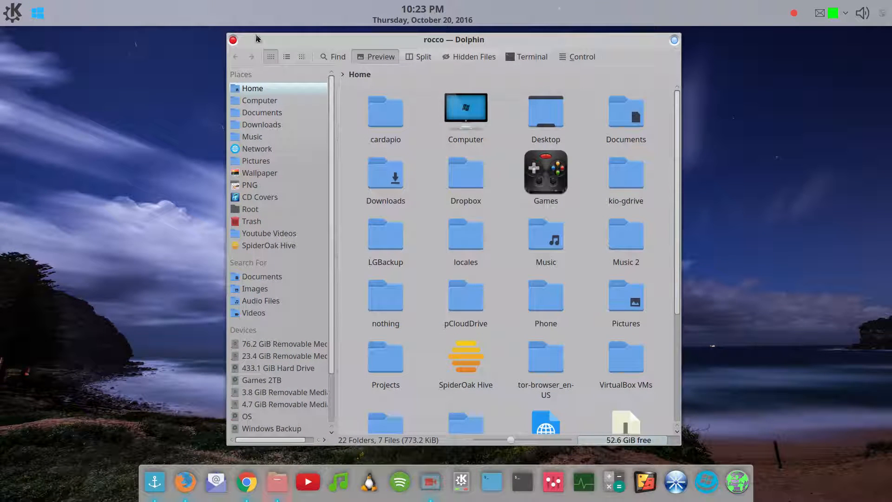
left_click(233, 40)
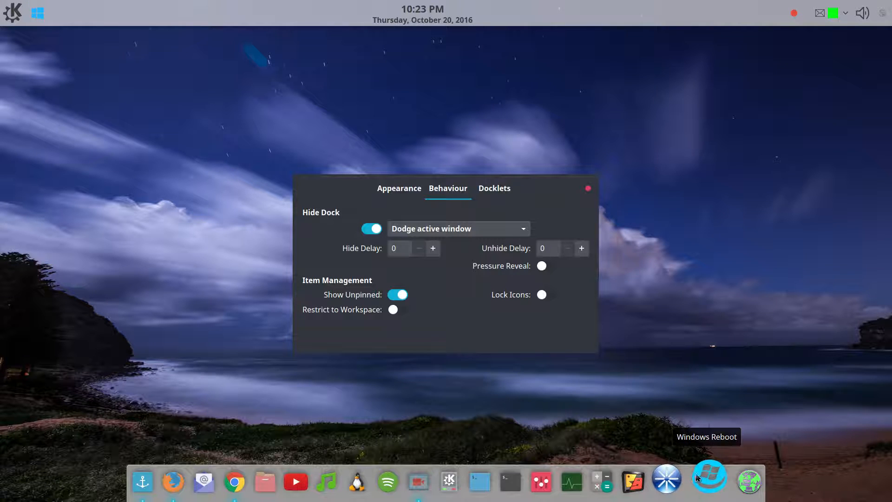
- Check the Keep in Dock option of a dock icon without changing it, and close the dock preferences
right_click(658, 483)
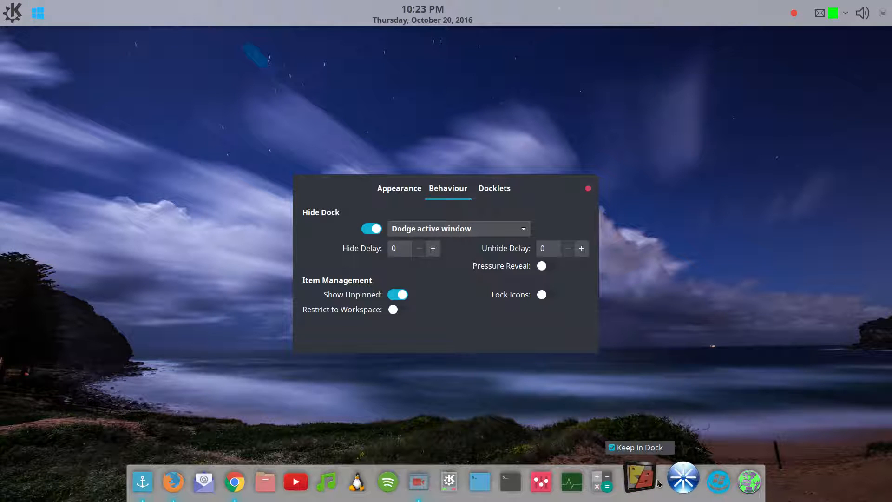
left_click(692, 375)
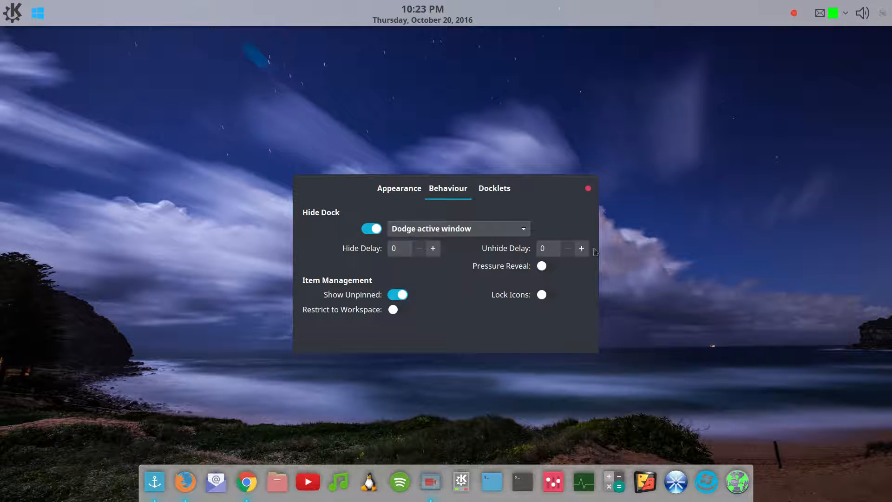
left_click(589, 188)
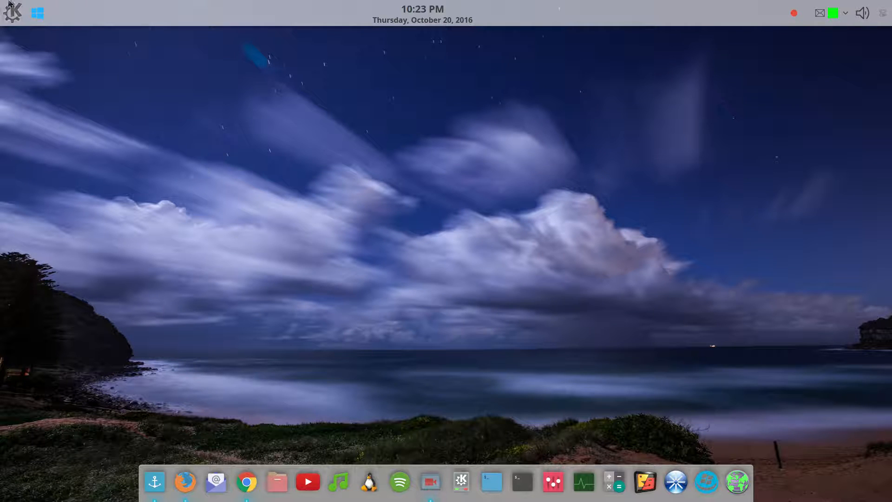
- Open System Settings, move its window up clear of the dock and show the Workspace Theme settings
left_click(553, 481)
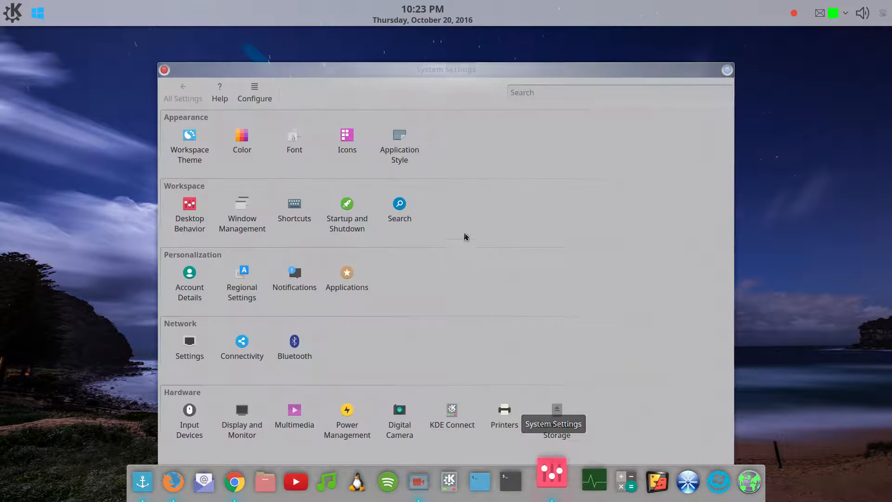
left_click_drag(480, 82, 483, 66)
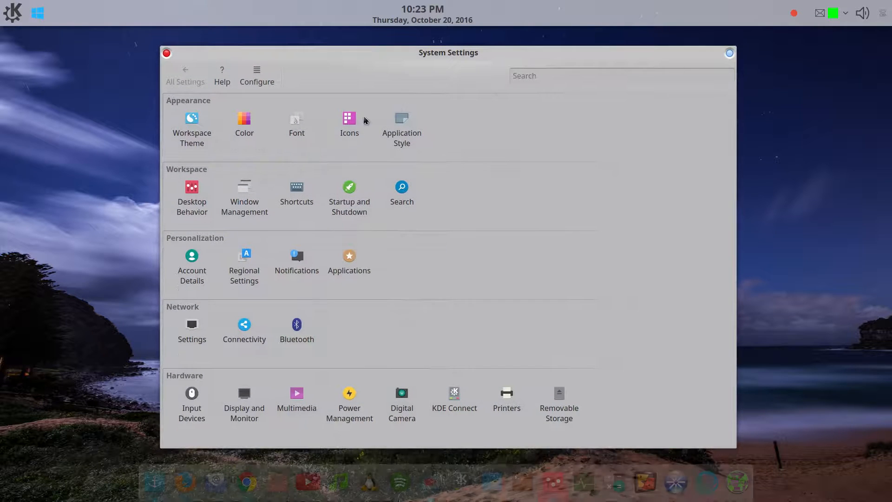
left_click(194, 122)
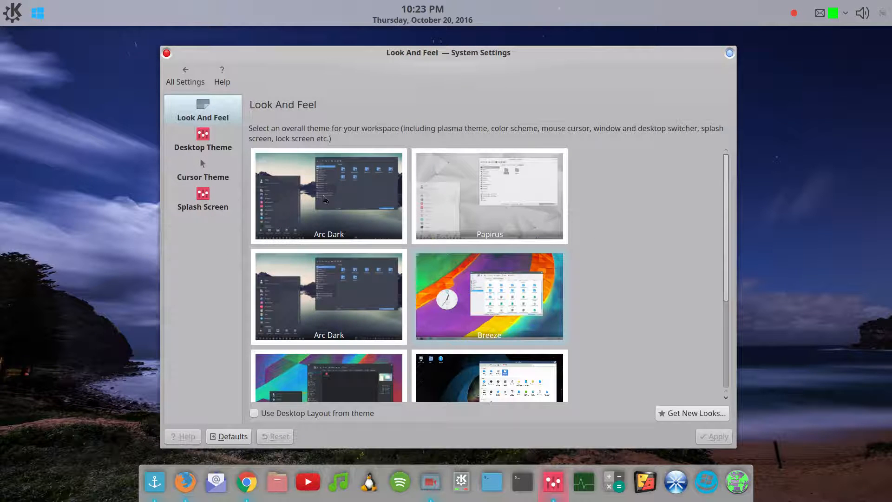
- Look through the available Look And Feel themes, including Arc Dark, Papirus, Breeze and Netrunner
scroll(576, 296, "down", 2)
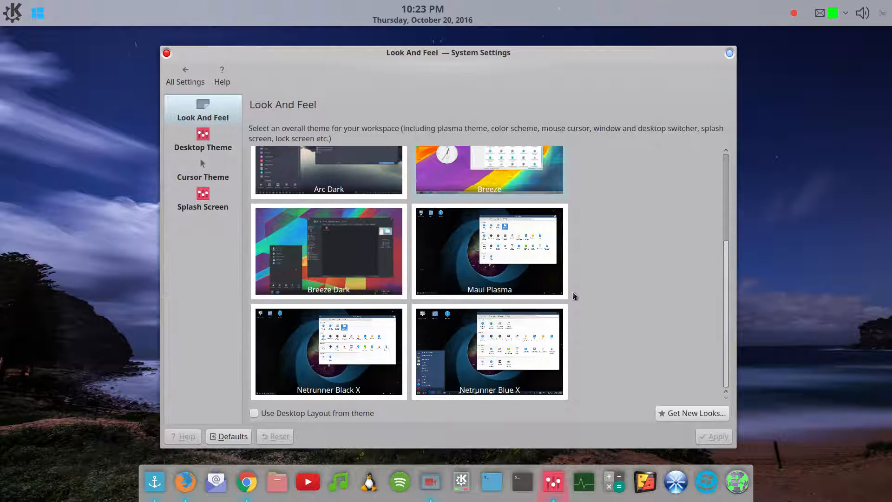
scroll(597, 280, "up", 2)
scroll(596, 278, "down", 2)
scroll(576, 261, "up", 2)
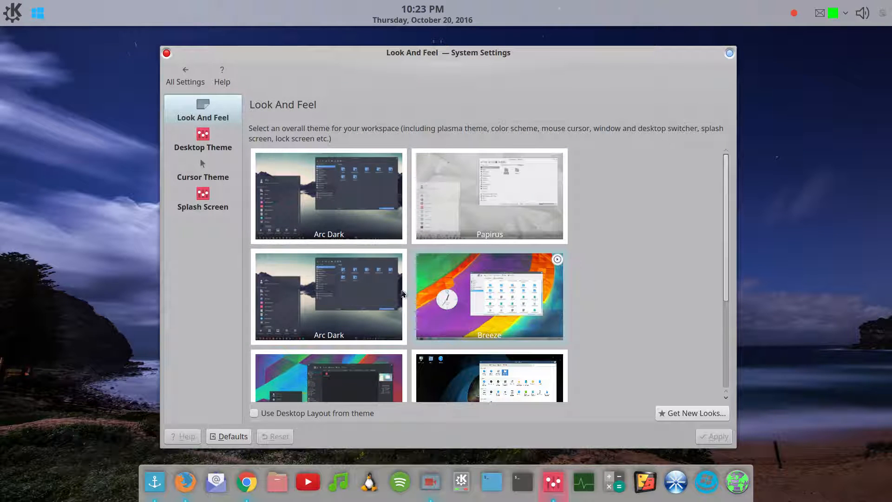
scroll(598, 264, "down", 2)
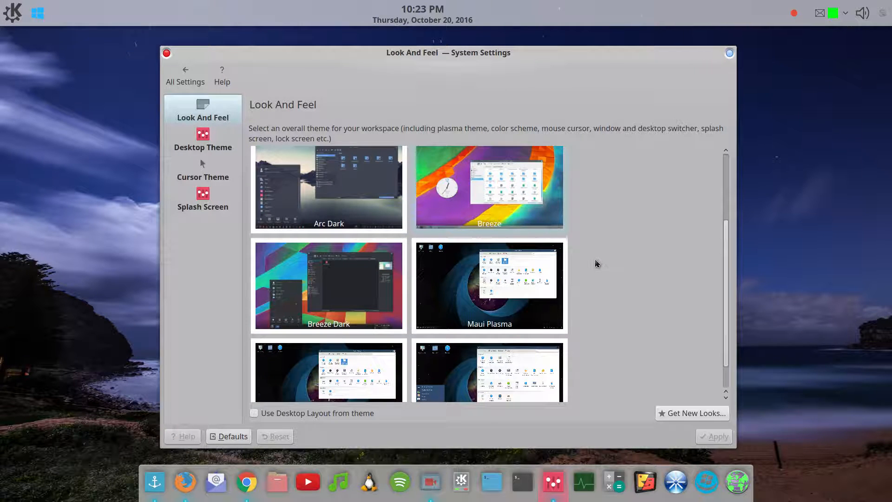
scroll(597, 264, "down", 1)
scroll(589, 232, "up", 4)
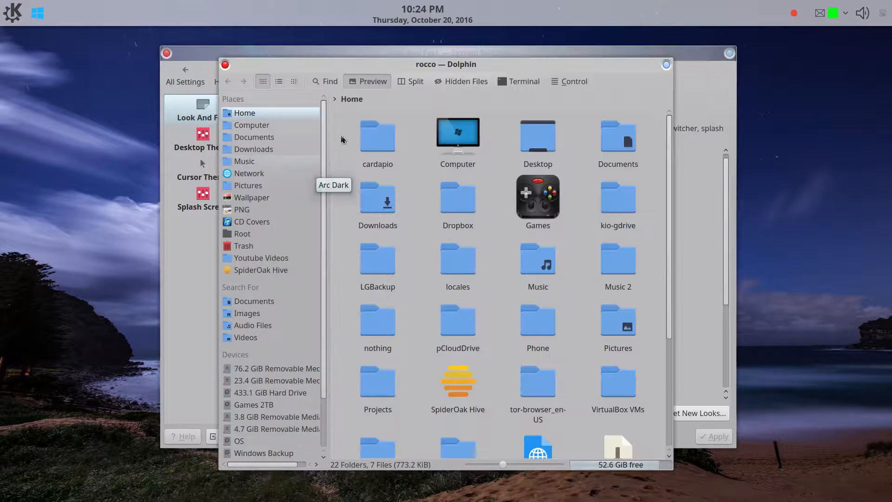
- Move the Dolphin window aside and return to the Look And Feel themes in System Settings
left_click_drag(564, 64, 371, 47)
left_click(636, 184)
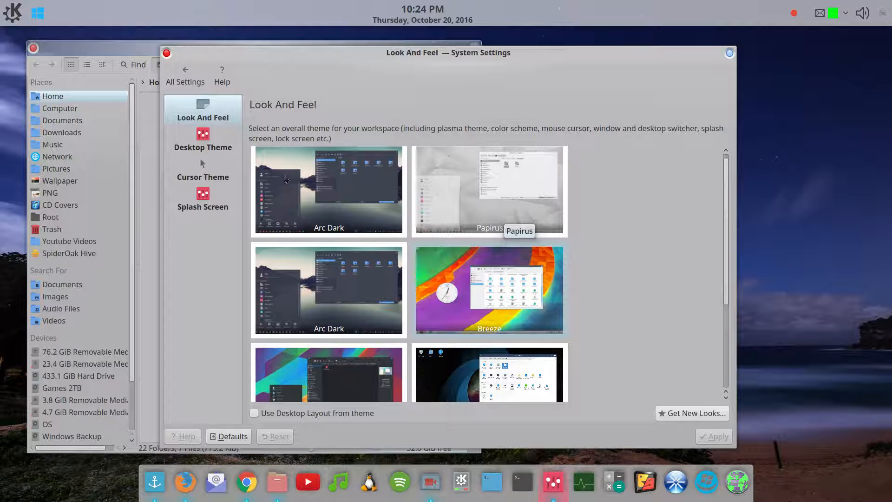
scroll(516, 351, "down", 3)
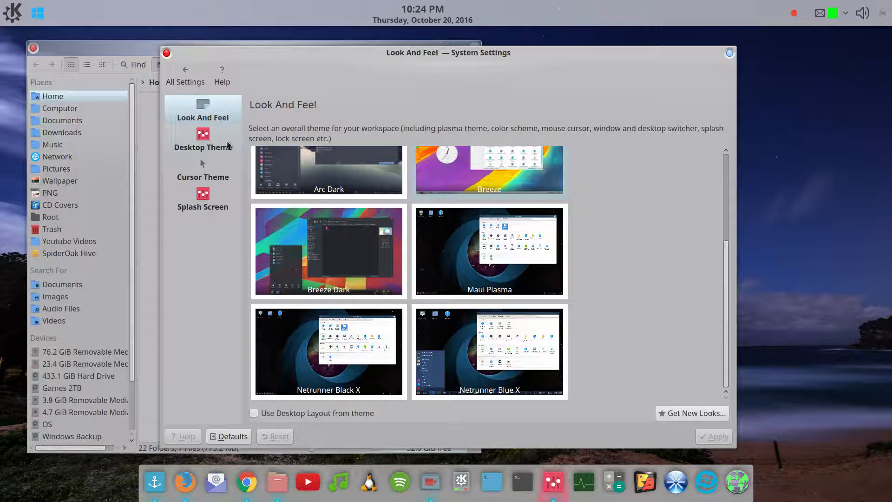
- Show the Desktop Theme settings and look over the installed themes
left_click(228, 145)
scroll(465, 274, "down", 5)
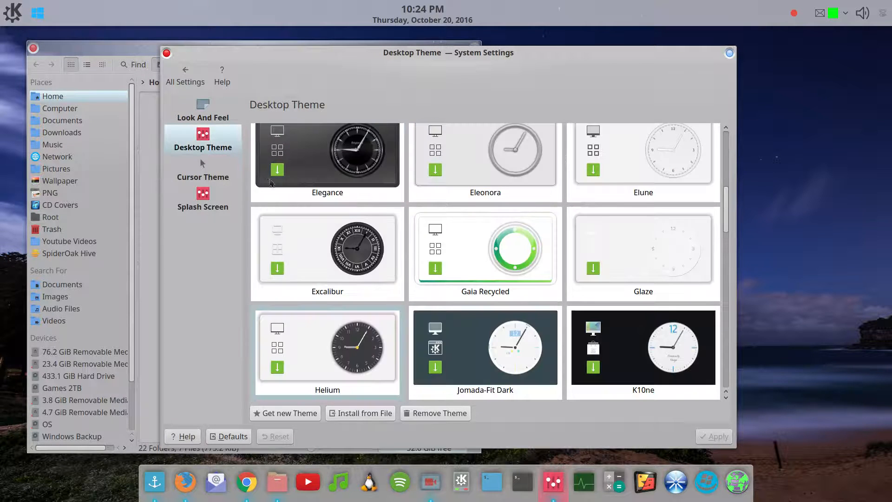
scroll(613, 297, "up", 3)
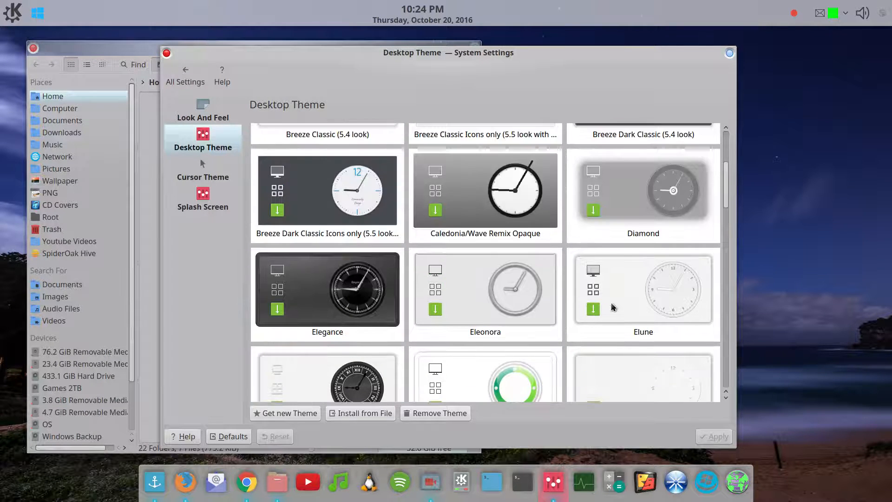
scroll(612, 275, "down", 3)
- Search the downloadable desktop themes for "mac" and look through the matching themes
left_click(305, 415)
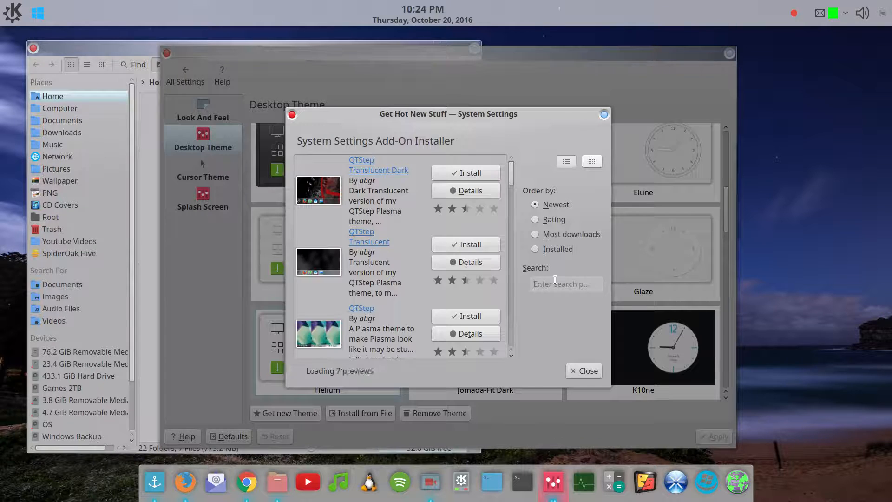
type("n")
key("BackSpace")
type("mac")
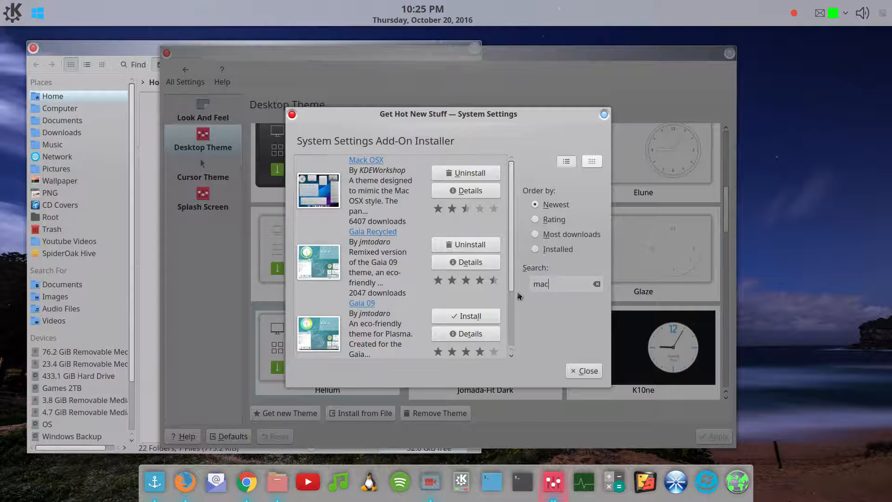
scroll(489, 339, "down", 3)
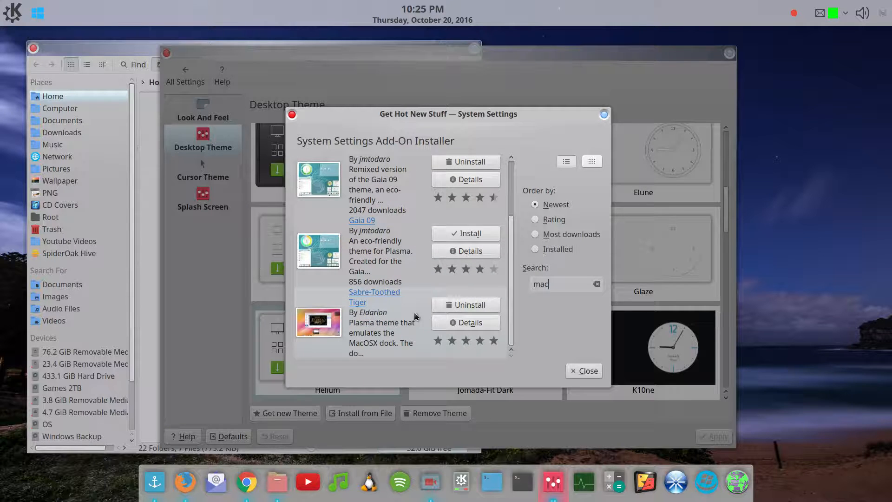
scroll(424, 328, "up", 3)
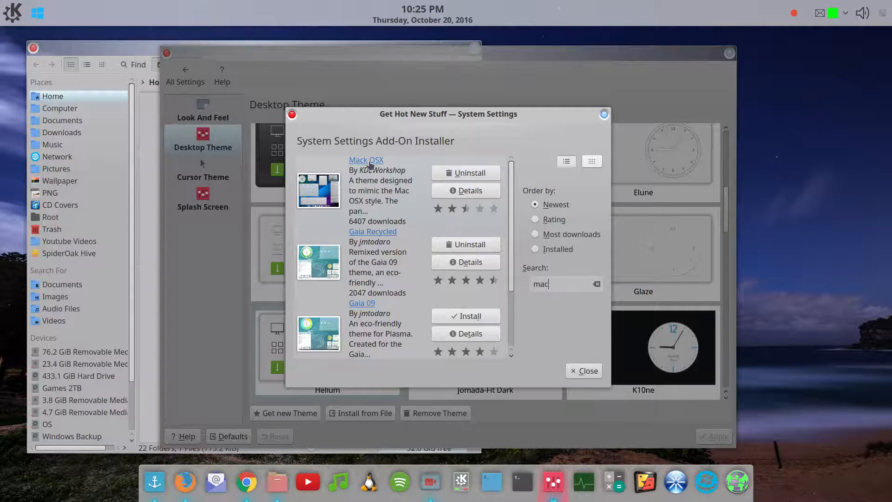
scroll(380, 272, "down", 3)
scroll(357, 330, "up", 1)
scroll(367, 342, "down", 1)
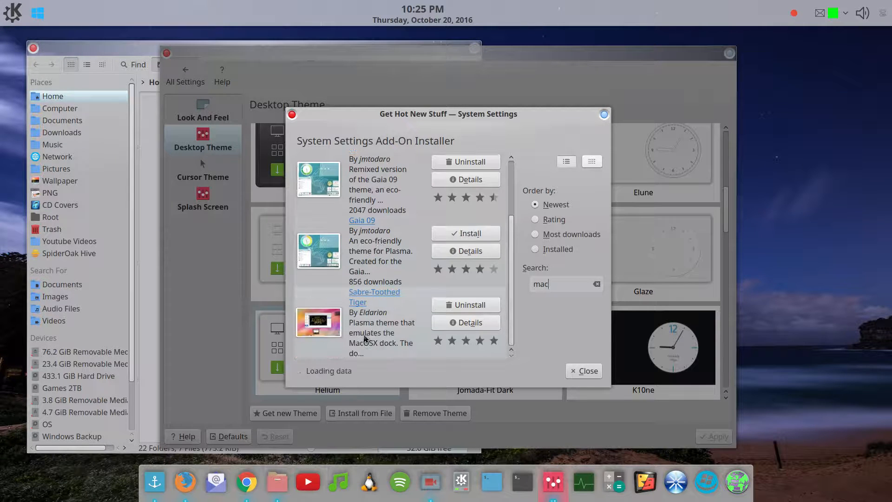
- Read the details of the Sabre-Toothed Tiger theme and close the add-on installer
left_click(474, 326)
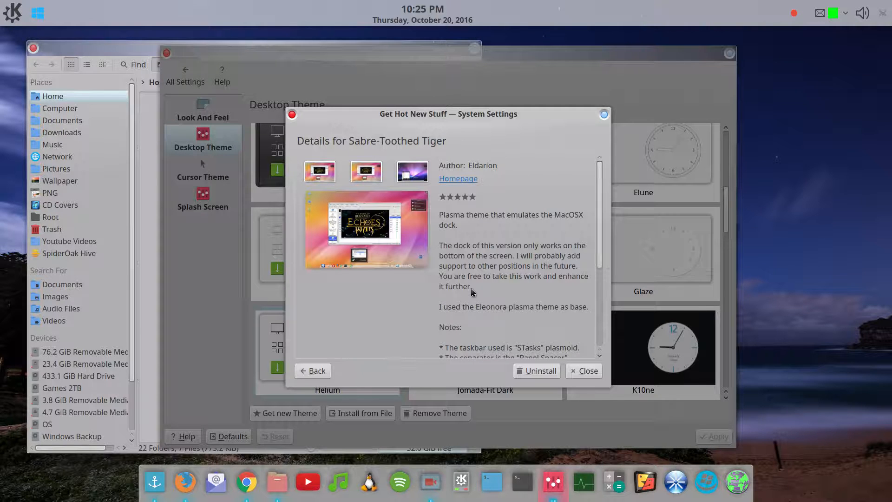
scroll(473, 292, "down", 1)
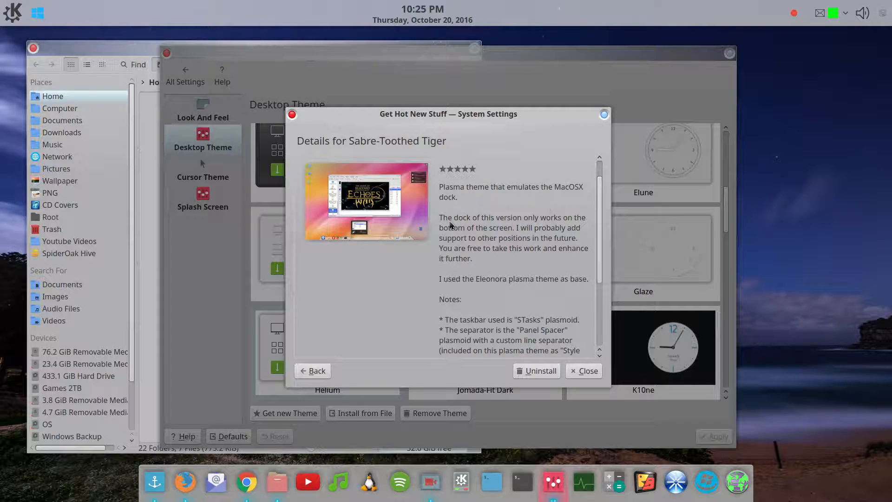
scroll(460, 229, "down", 1)
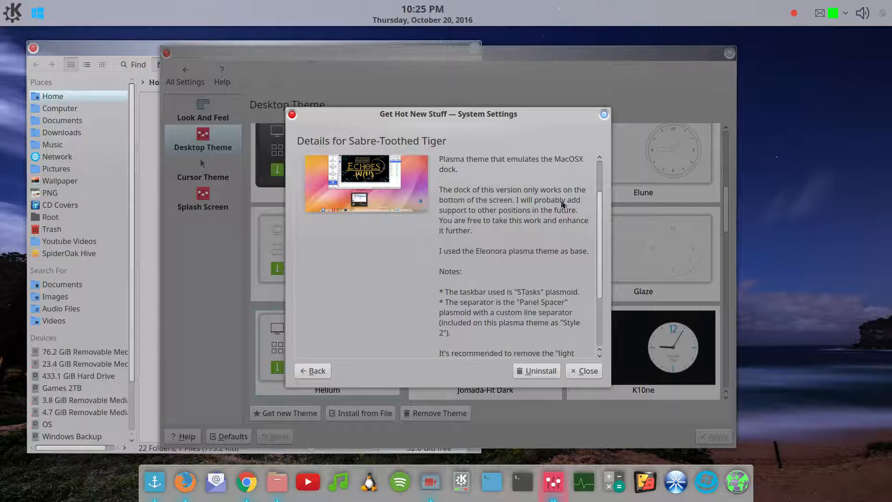
left_click(582, 371)
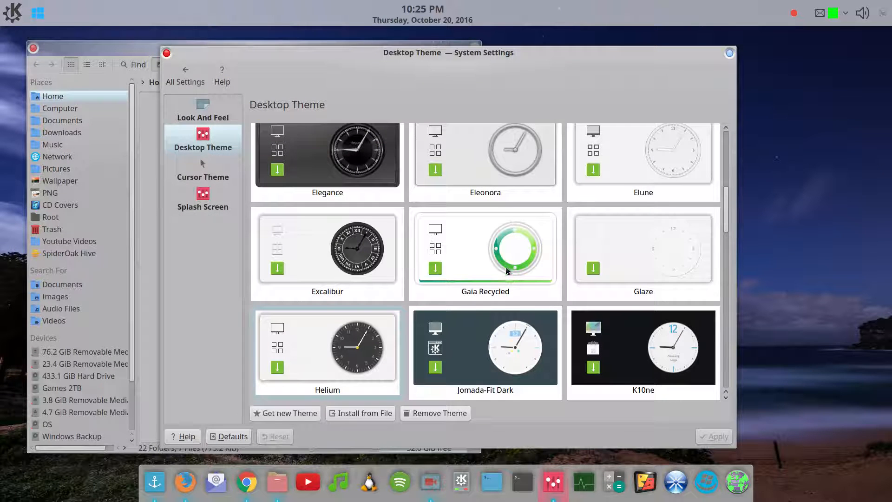
- Browse the installed desktop themes from Arc Dark down to Papirus and produkt
scroll(504, 262, "down", 1)
scroll(504, 262, "up", 2)
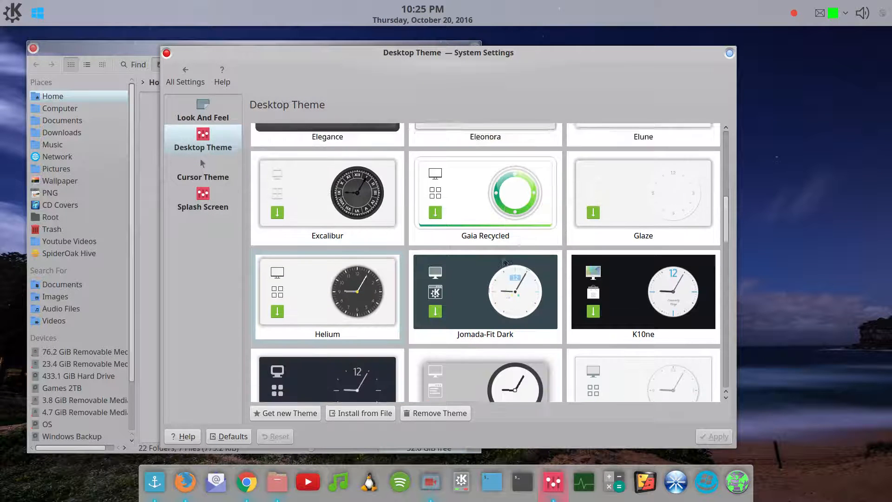
scroll(504, 263, "up", 3)
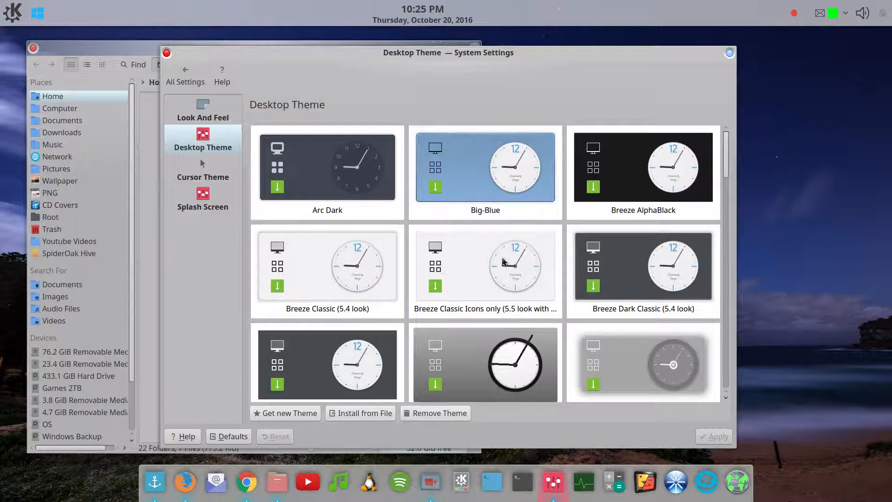
scroll(505, 263, "down", 2)
scroll(504, 263, "down", 5)
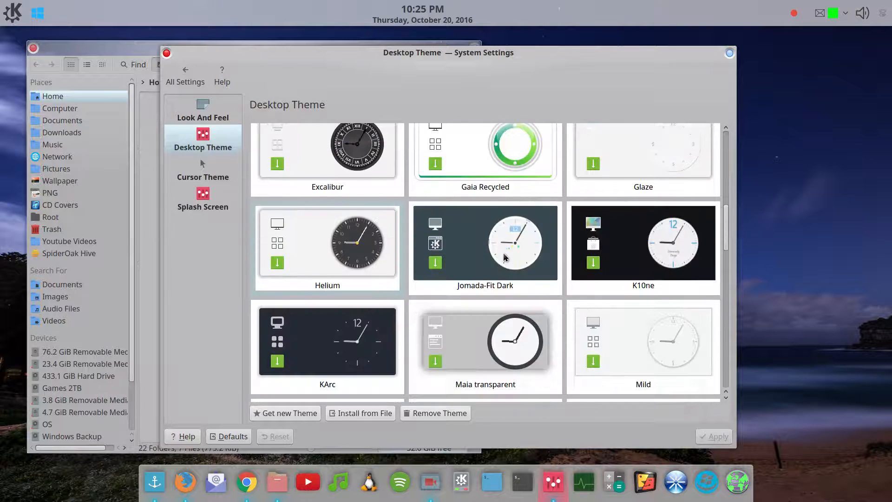
scroll(519, 258, "down", 2)
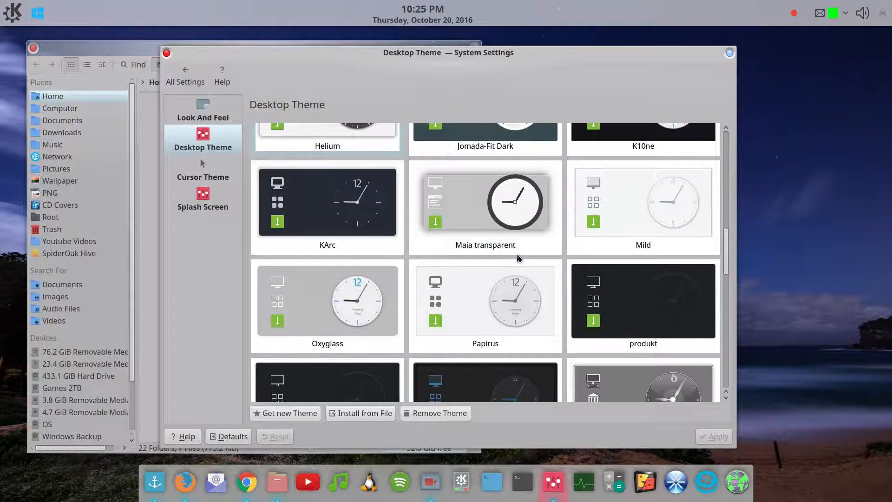
- Apply the Air desktop theme from the installed themes
scroll(520, 258, "down", 5)
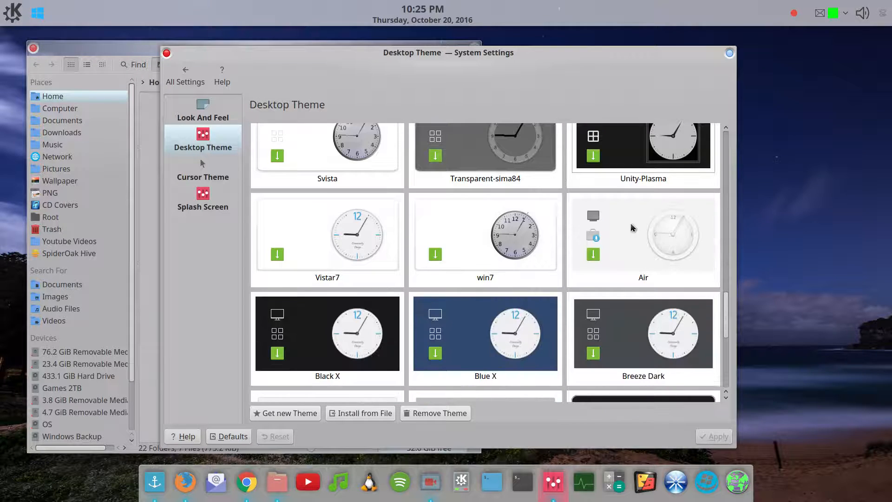
left_click(632, 228)
left_click(710, 436)
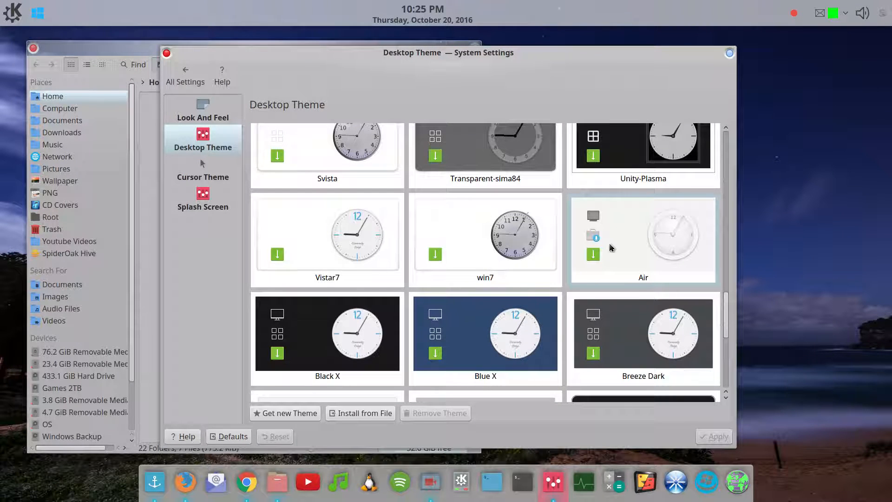
- Check how the calendar popup and the application launcher's categories look with the Air theme
left_click(415, 16)
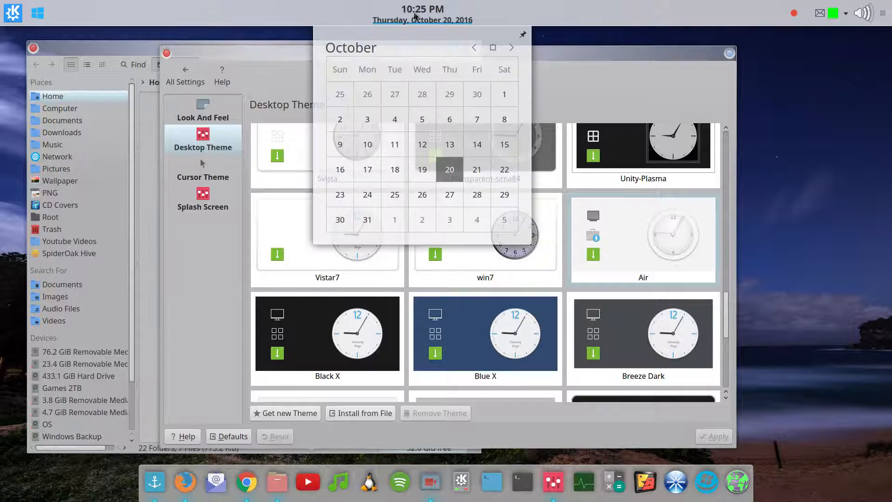
left_click(415, 17)
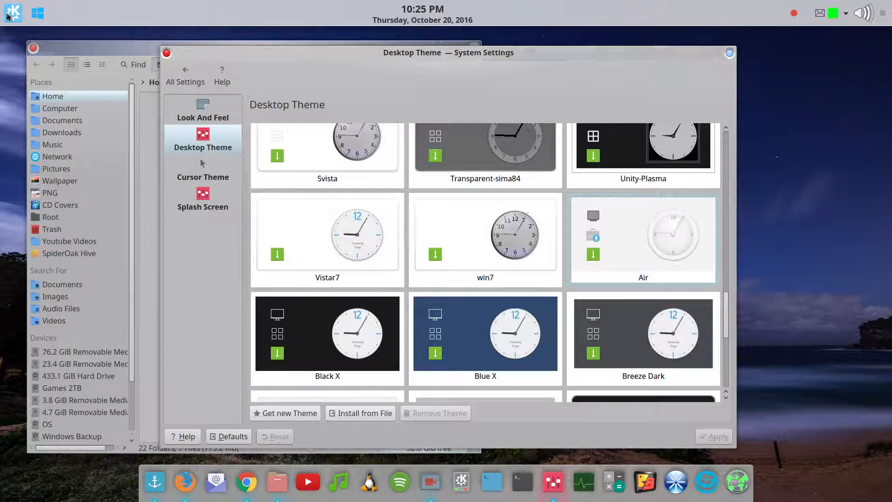
left_click(8, 16)
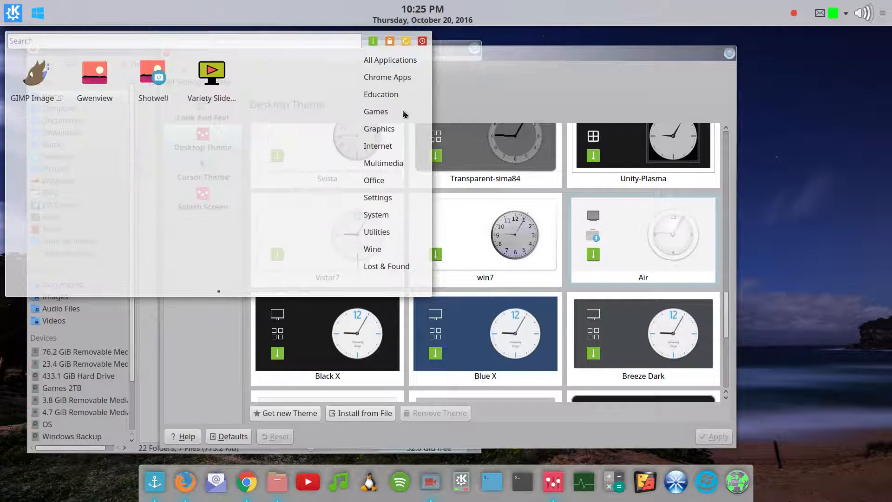
mouse_move(397, 92)
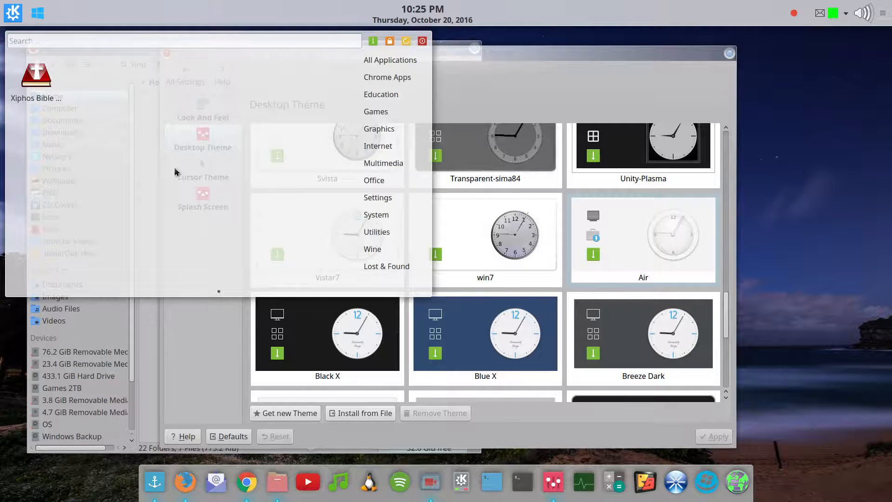
left_click(531, 60)
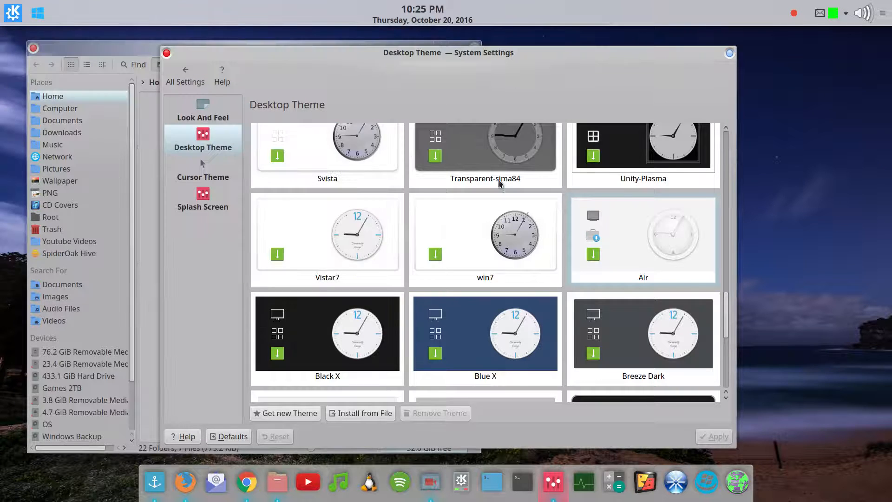
- Apply the Diamond desktop theme from the installed themes
scroll(511, 186, "up", 10)
scroll(512, 183, "up", 5)
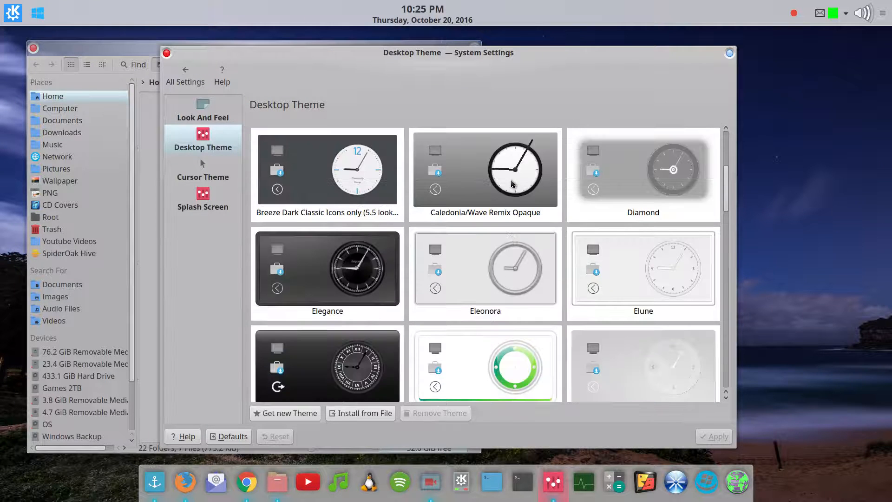
left_click(645, 180)
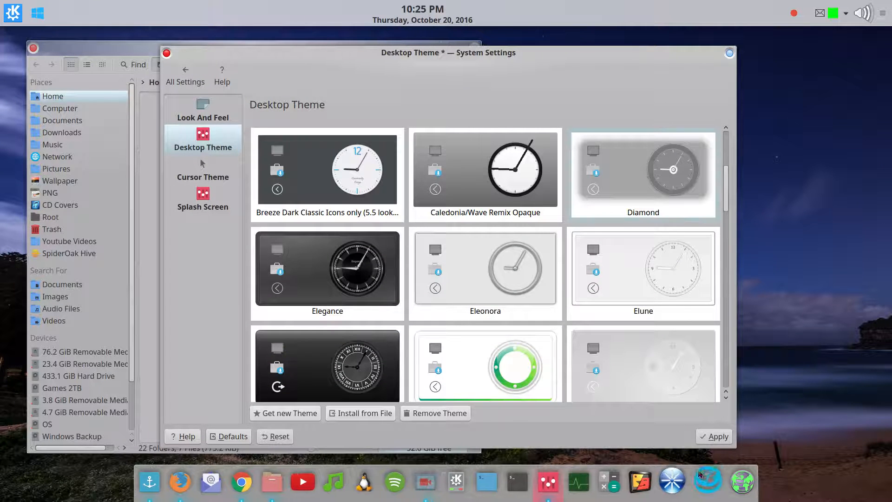
left_click(715, 439)
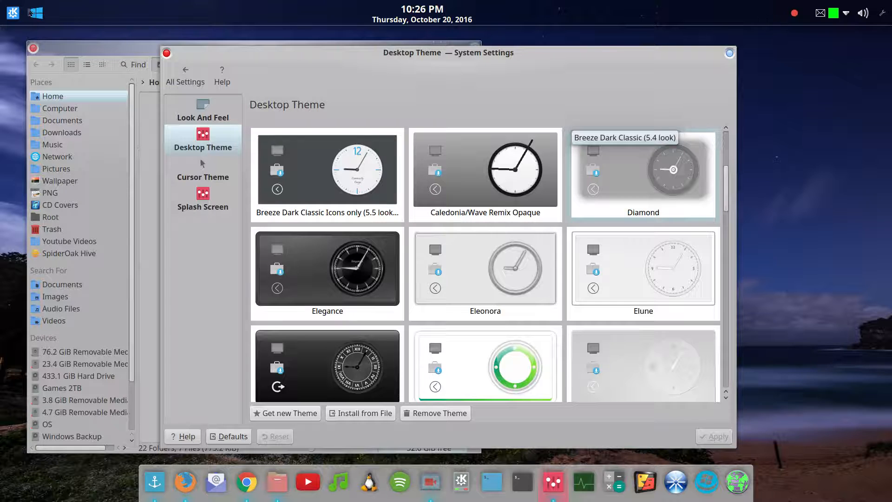
- View the application launcher over the open windows, minimize them, and view it with the Games category against the bare desktop
left_click(11, 14)
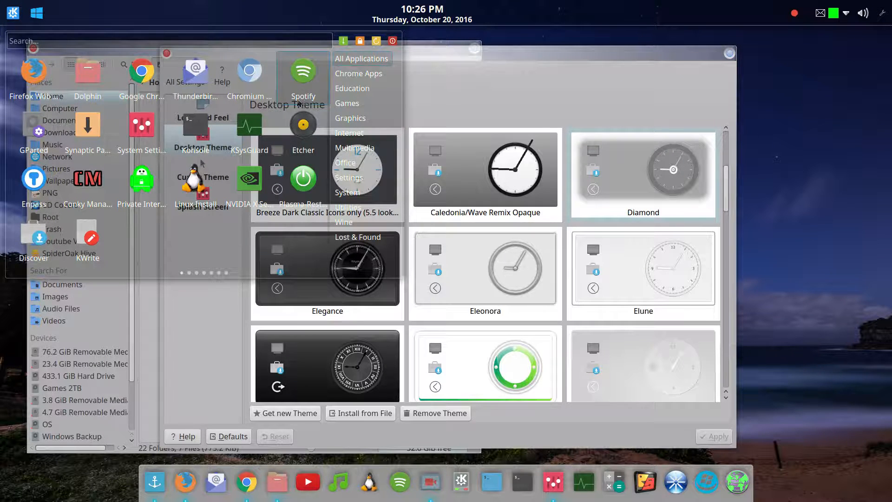
left_click(729, 54)
left_click(474, 48)
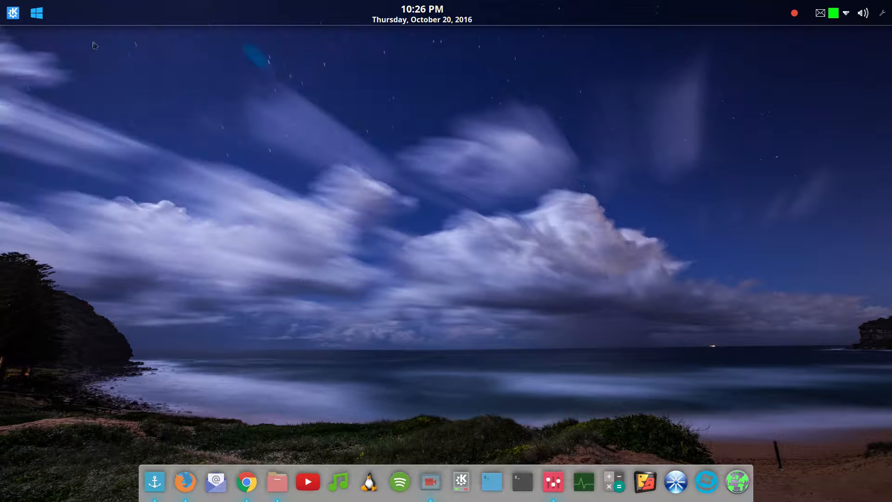
left_click(13, 15)
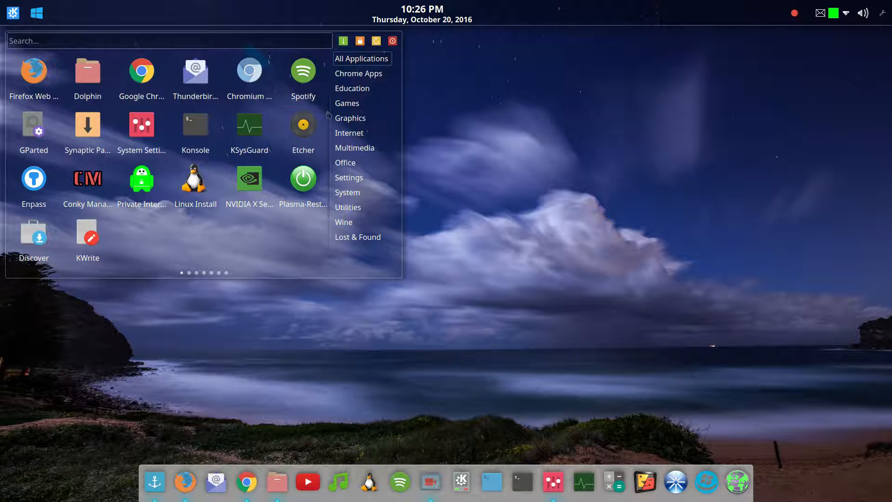
mouse_move(347, 104)
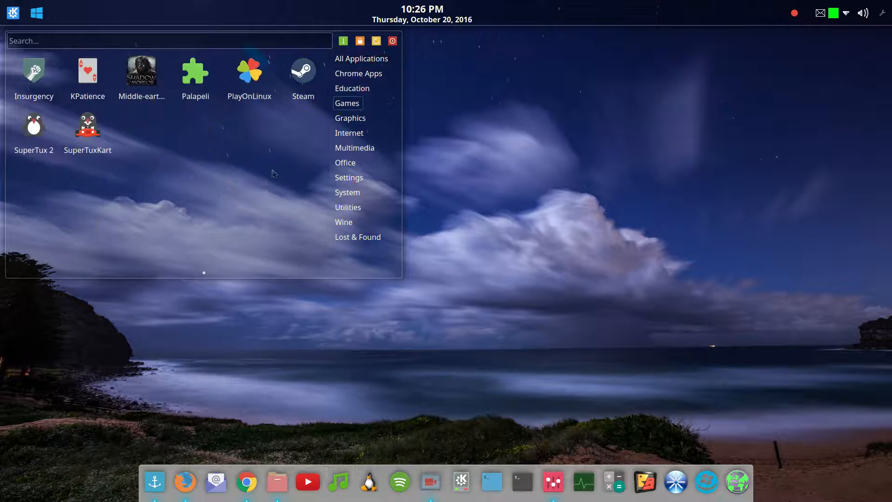
left_click(14, 12)
- Restore the Dolphin and System Settings windows and view the application launcher over them again
left_click(288, 477)
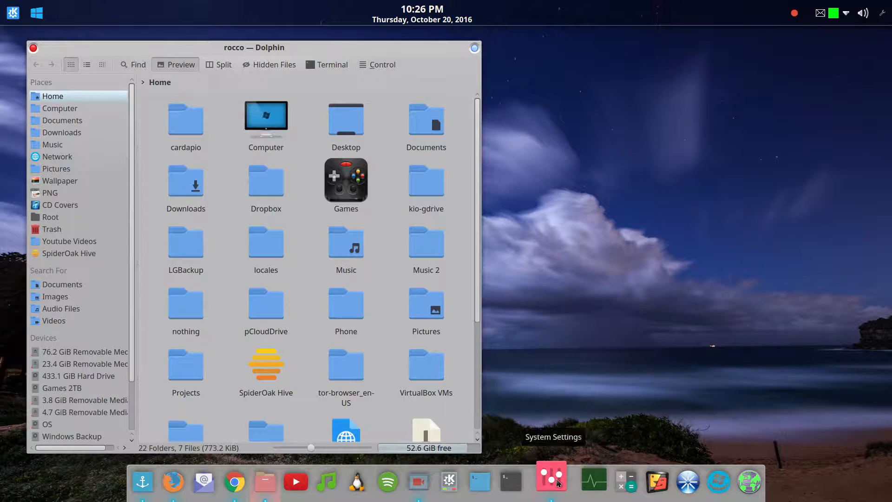
left_click(542, 482)
left_click(14, 12)
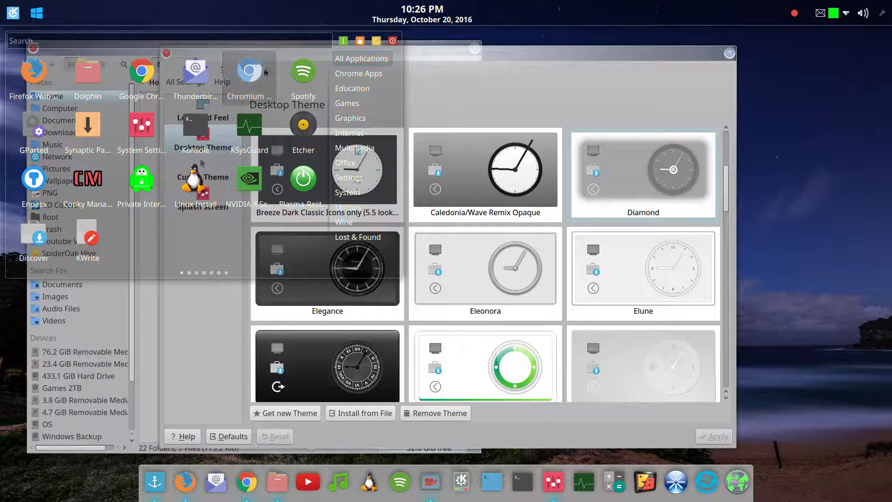
left_click(14, 13)
left_click(14, 13)
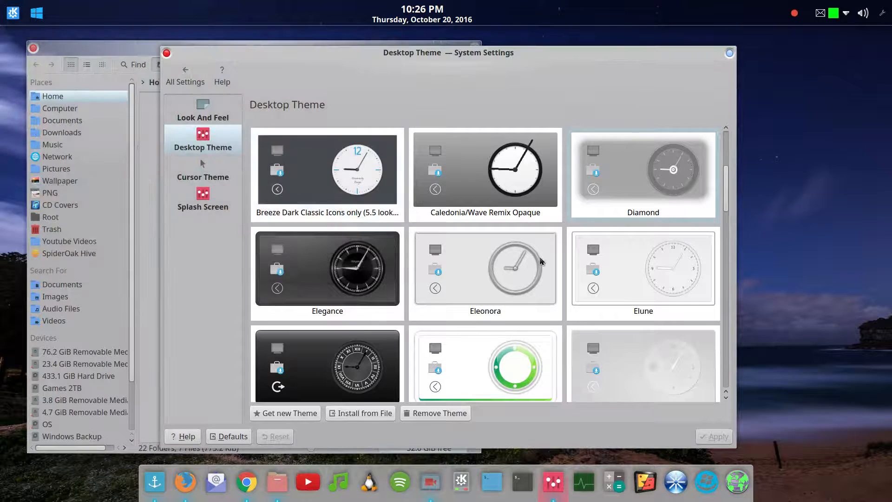
- Apply the Helium desktop theme and check the application launcher with it
scroll(402, 314, "down", 5)
left_click(346, 230)
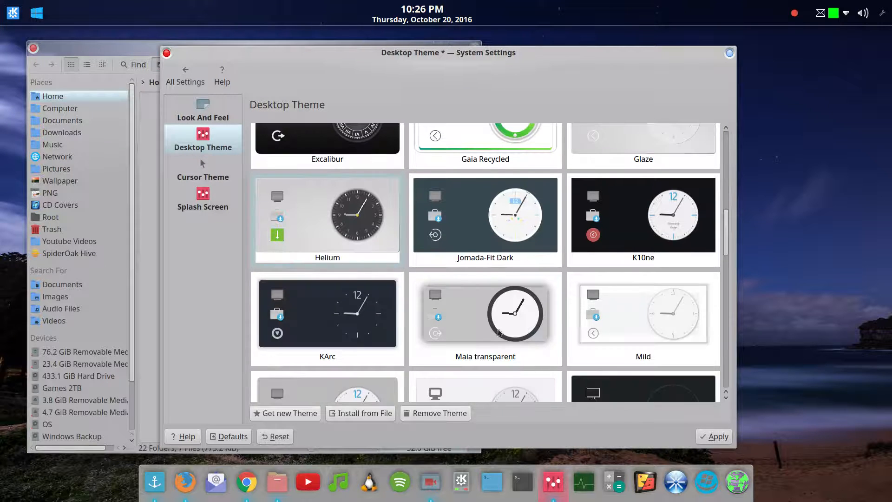
left_click(704, 439)
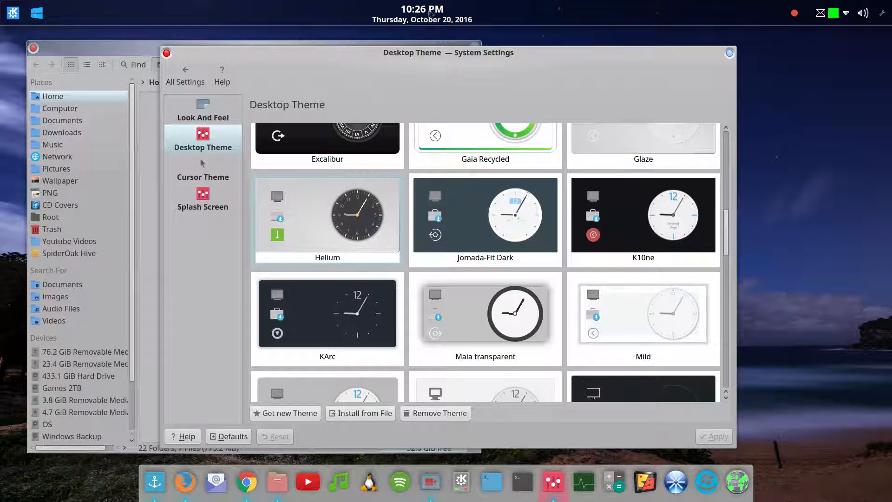
left_click(14, 14)
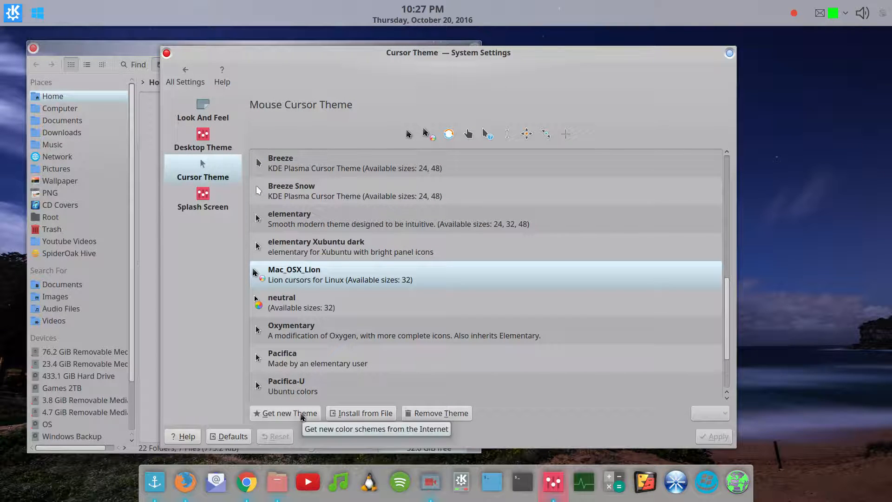
- Look at the downloadable mouse cursor themes, close the add-on installer, and return to the overview of all settings
left_click(303, 413)
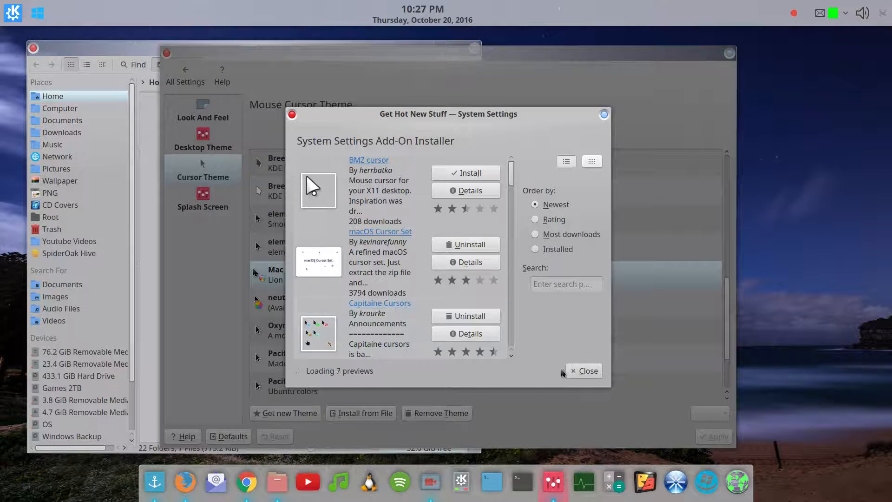
left_click(584, 371)
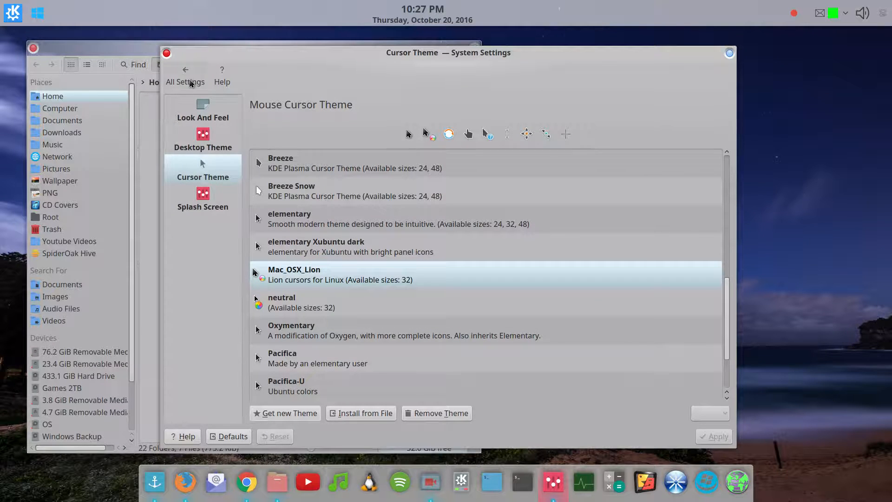
left_click(185, 78)
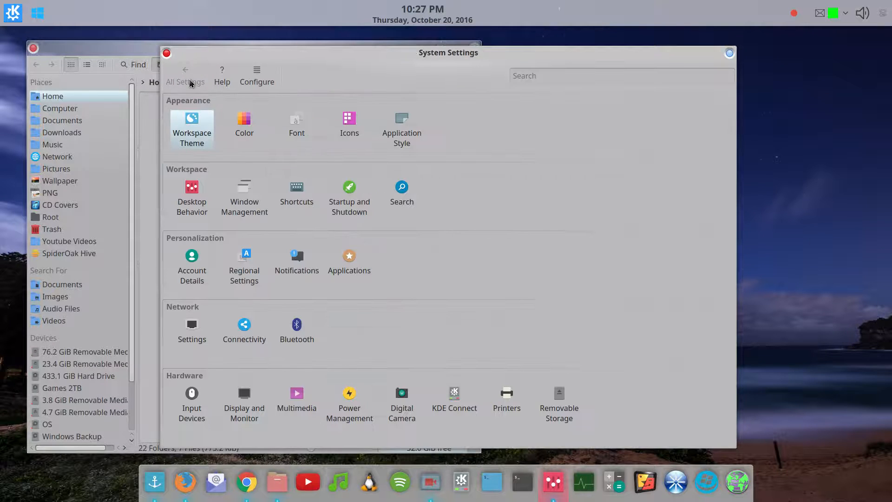
- Show the application color scheme settings and look over the installed schemes from Default to Rosa Elementary2012.1
left_click(248, 126)
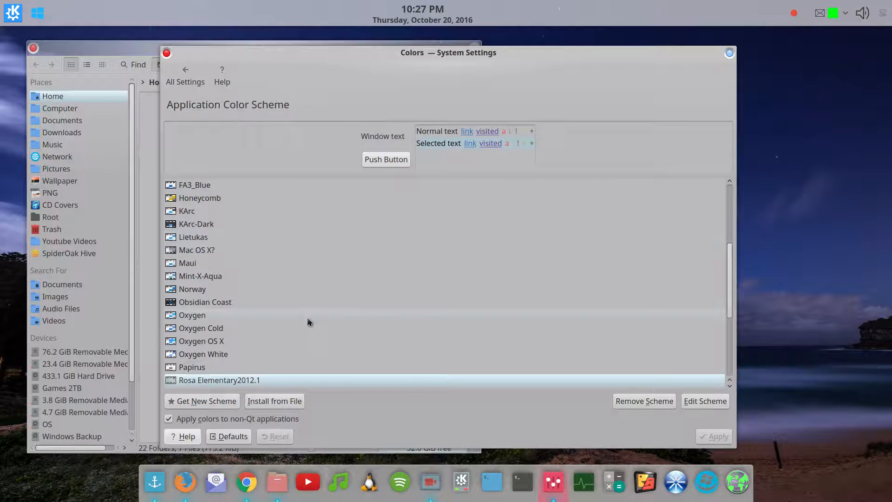
scroll(308, 320, "down", 4)
scroll(308, 320, "up", 5)
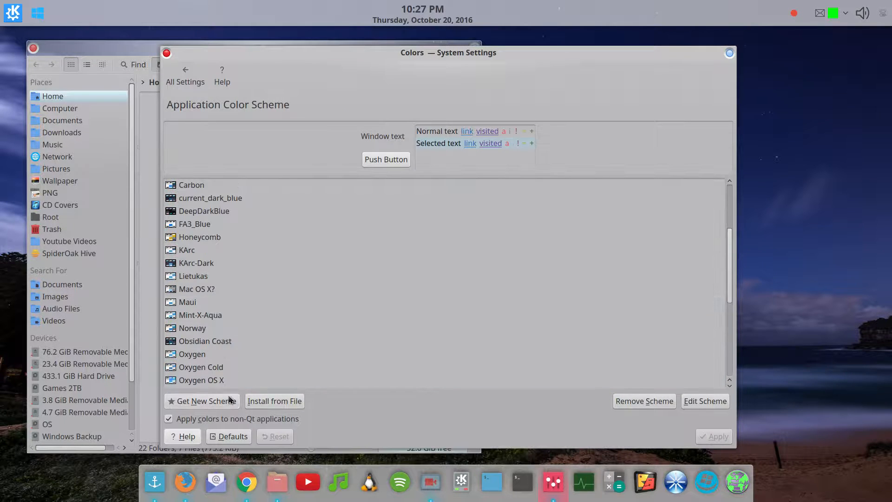
scroll(299, 324, "up", 3)
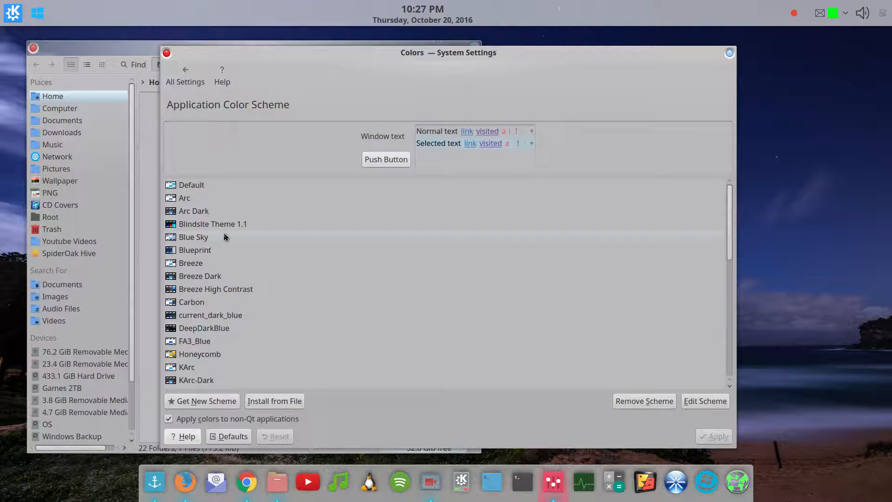
scroll(230, 306, "down", 1)
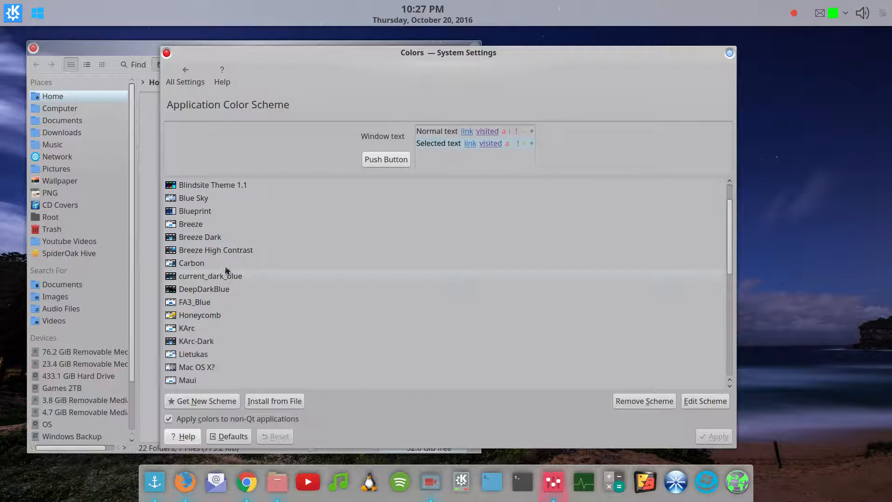
scroll(238, 270, "down", 1)
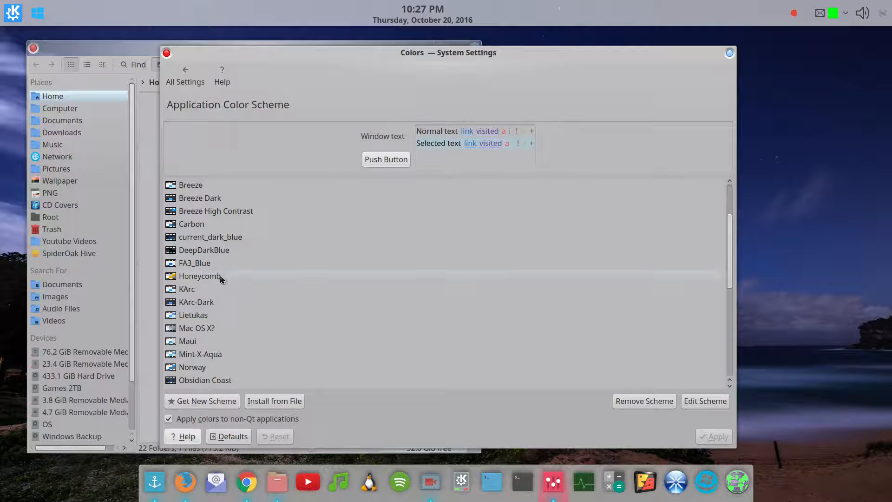
scroll(225, 330, "down", 2)
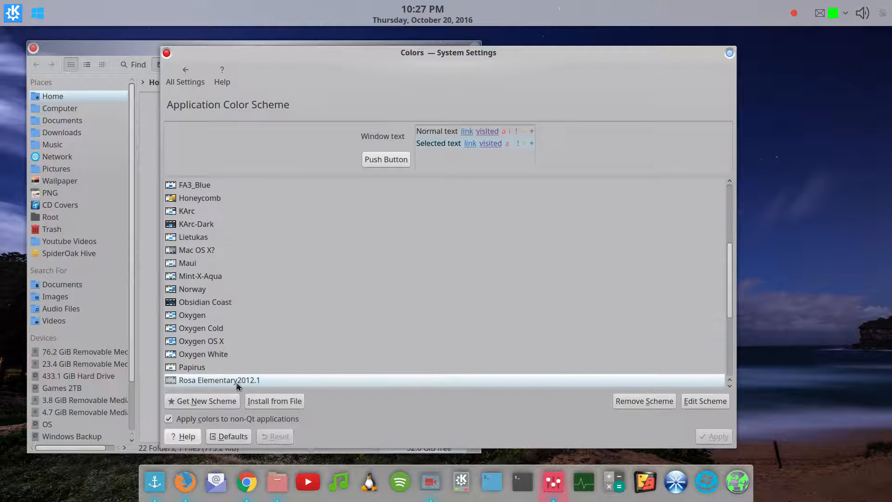
- Apply the Mac OS X? color scheme to the applications
left_click(216, 250)
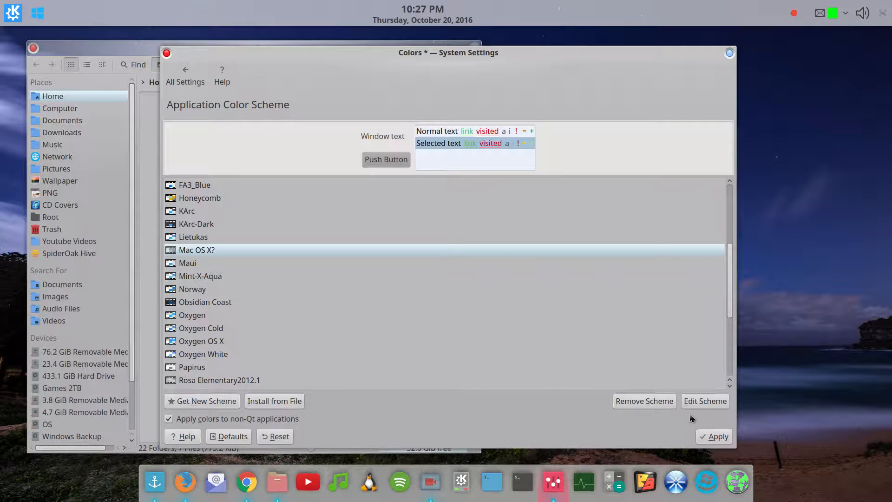
left_click(704, 437)
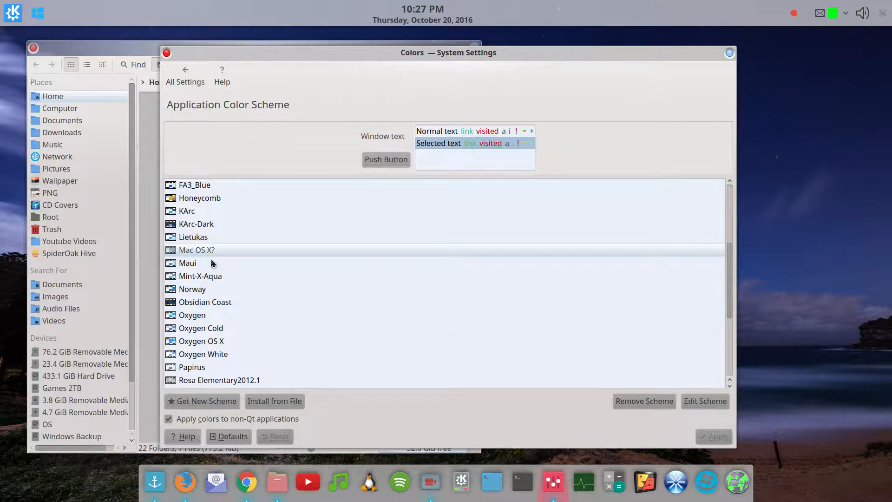
- Apply the Rosa Elementary2012.1 color scheme and move the settings window slightly up on the desktop
scroll(213, 325, "down", 4)
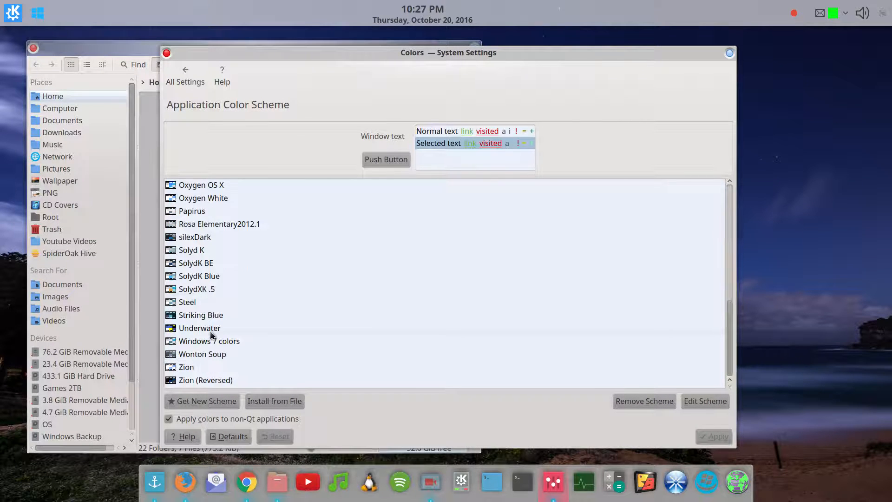
scroll(212, 335, "up", 2)
left_click(196, 302)
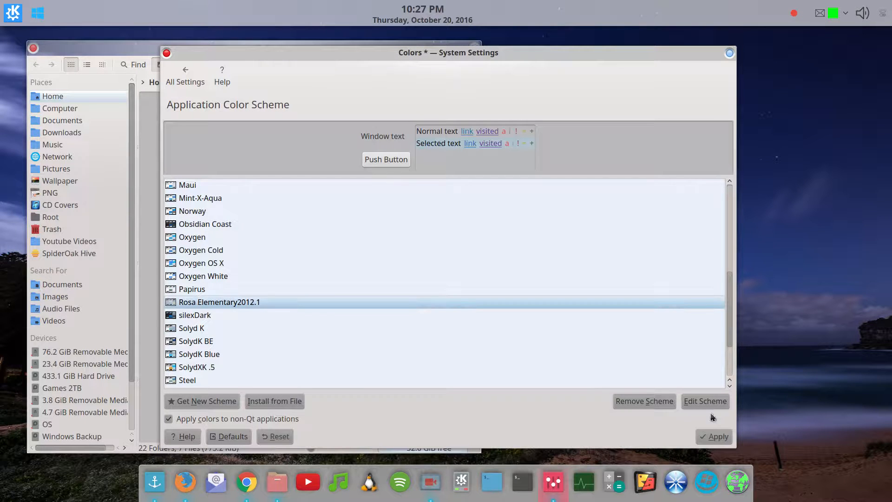
left_click(714, 436)
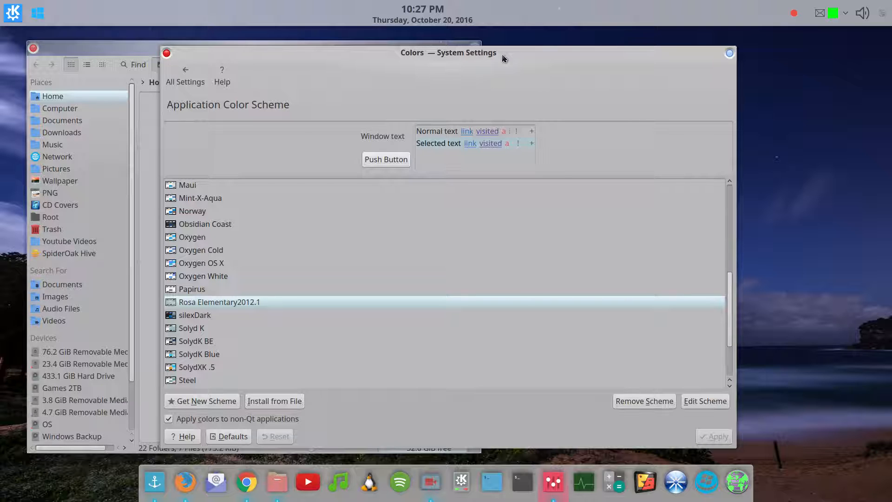
left_click_drag(472, 64, 480, 49)
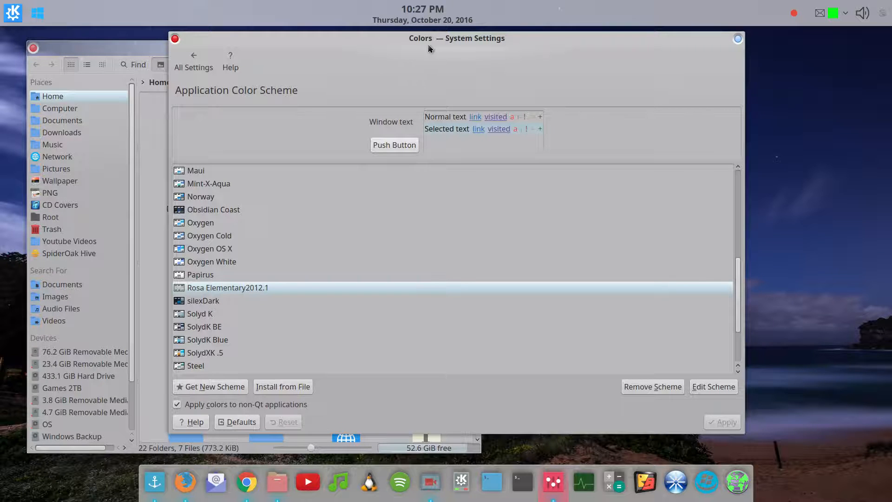
- Move the settings window slightly down on the desktop and apply the Breeze window decoration theme
left_click_drag(431, 44, 424, 49)
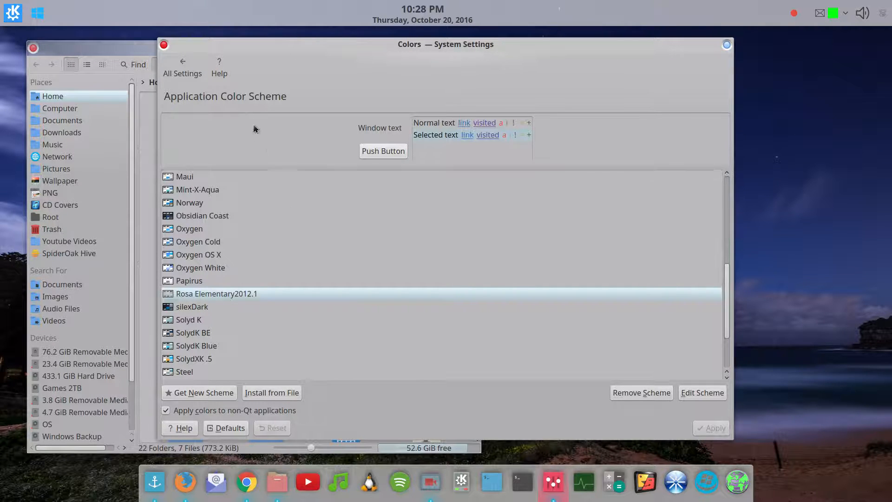
left_click(184, 69)
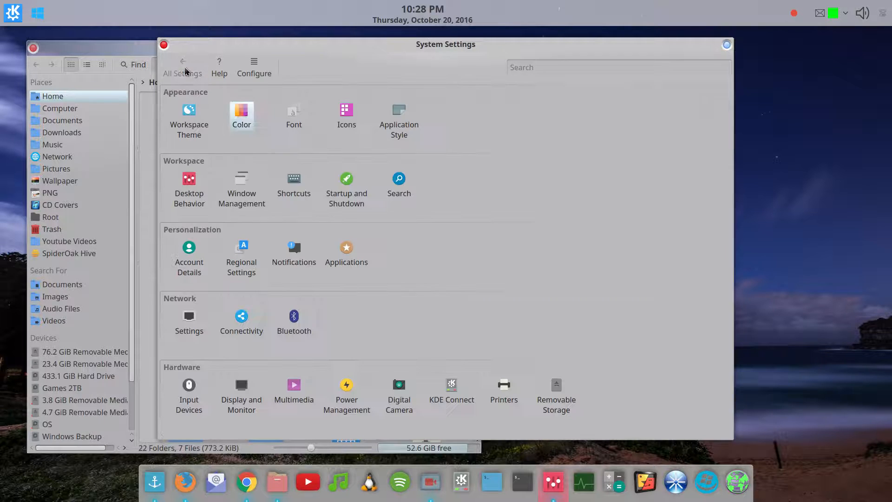
left_click(395, 121)
left_click(230, 137)
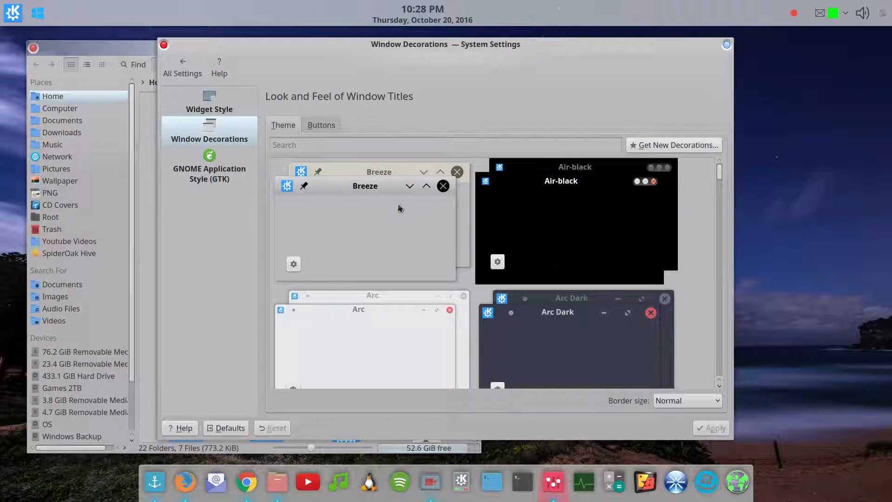
left_click(400, 209)
left_click(713, 428)
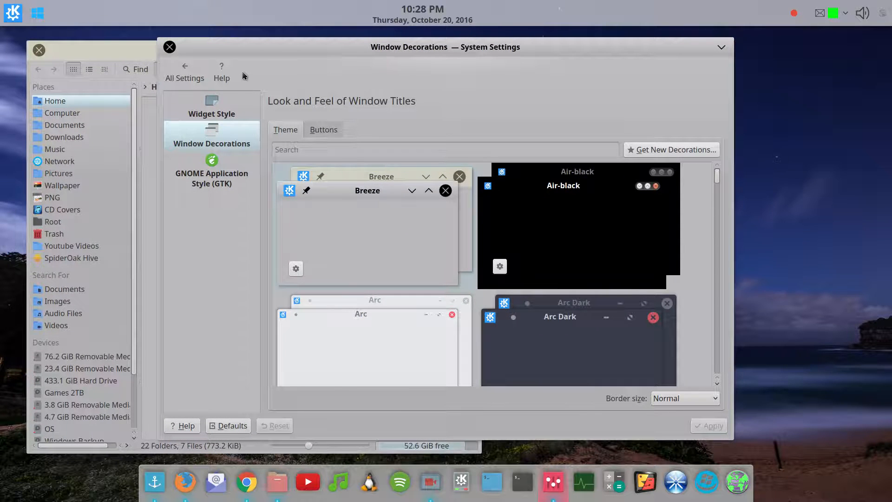
- Apply the Blue Sky color scheme to the applications
left_click(186, 74)
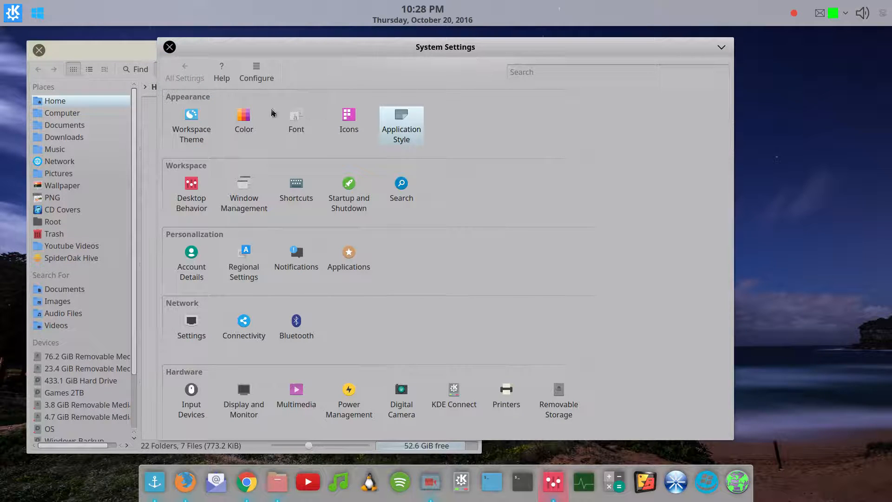
left_click(250, 122)
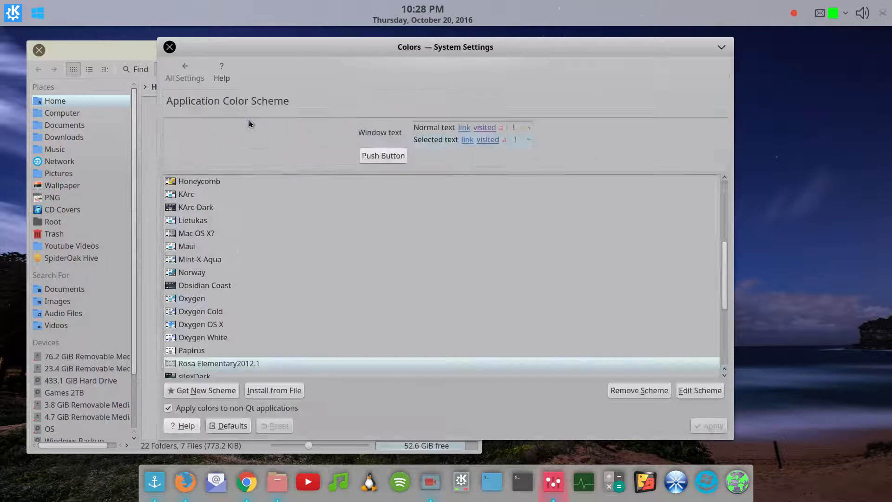
scroll(232, 312, "down", 3)
scroll(228, 297, "up", 4)
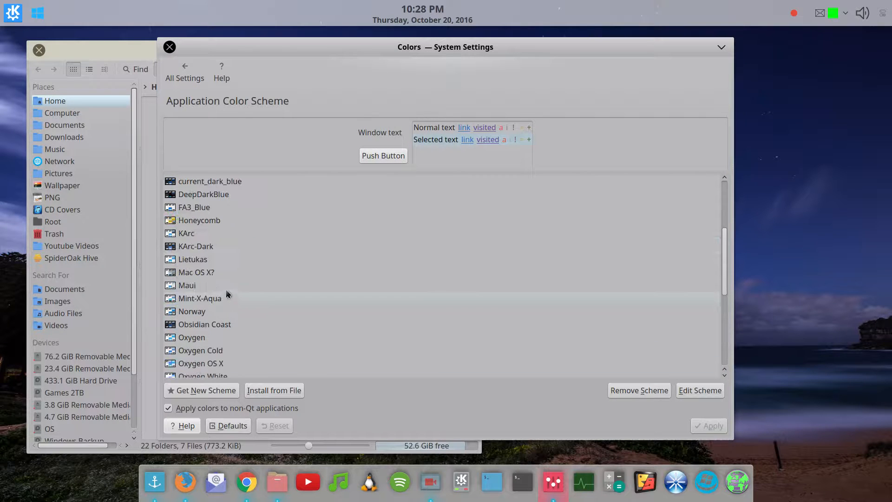
scroll(211, 255, "up", 4)
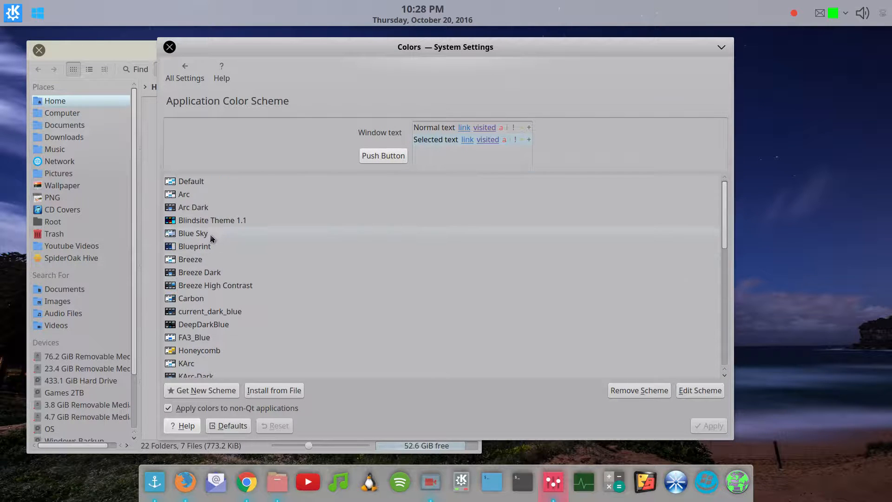
left_click(211, 237)
left_click(724, 430)
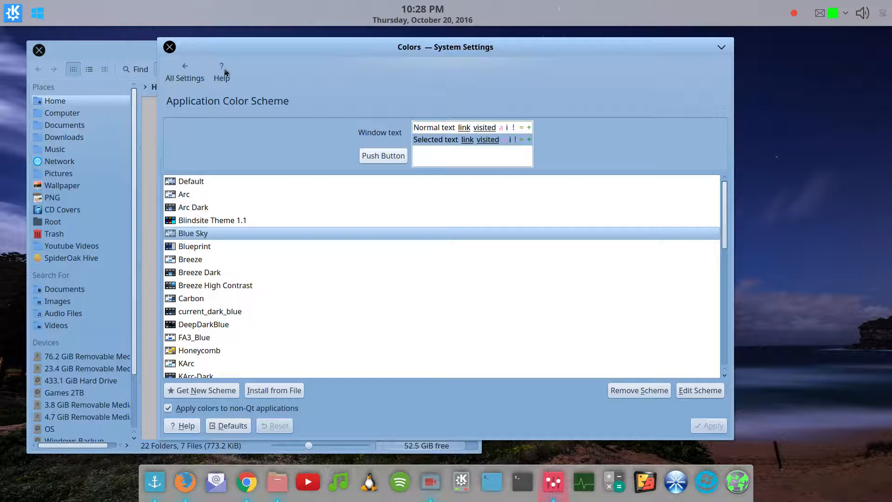
- Apply the Papirus Dark GTK icon theme and close the settings window
left_click(190, 74)
left_click(351, 122)
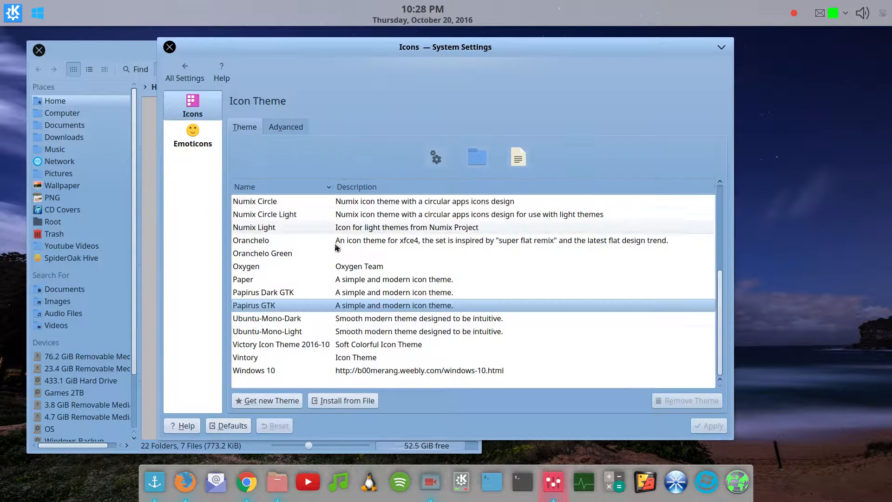
left_click(290, 296)
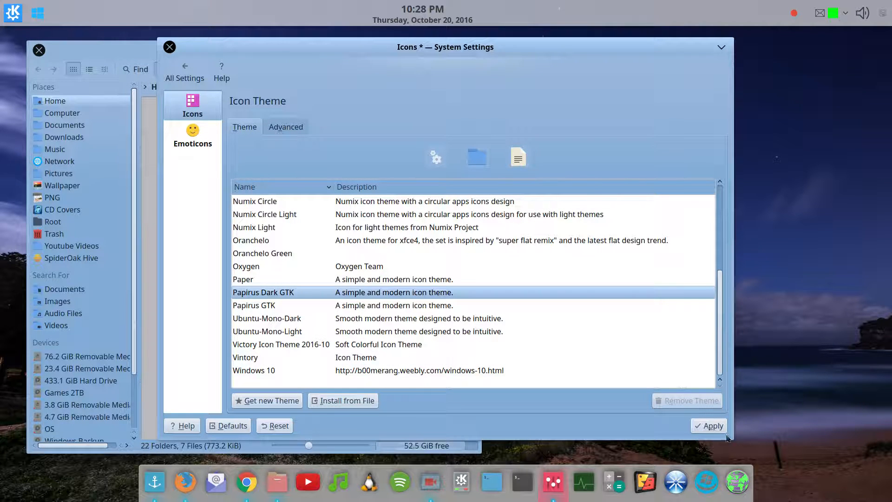
left_click(714, 426)
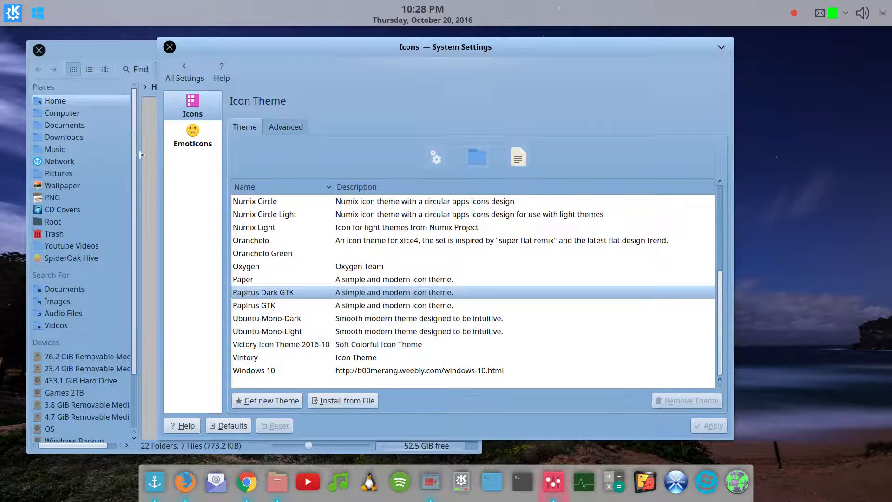
left_click(679, 471)
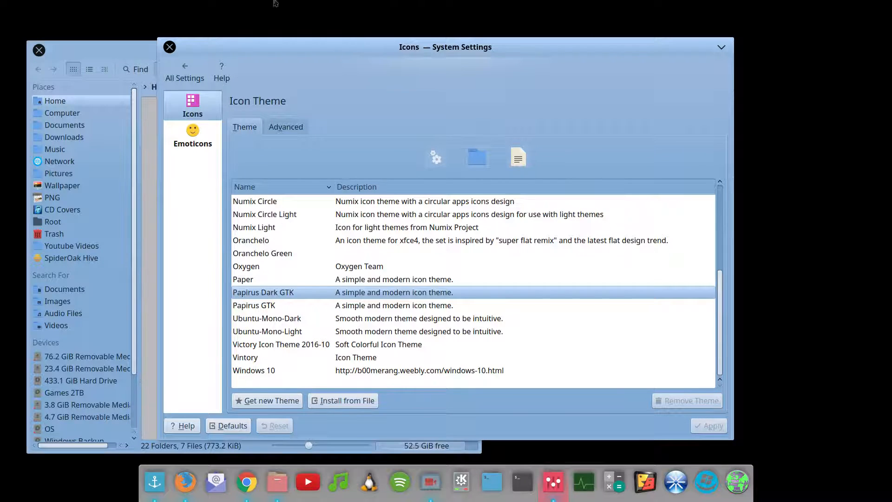
left_click(169, 47)
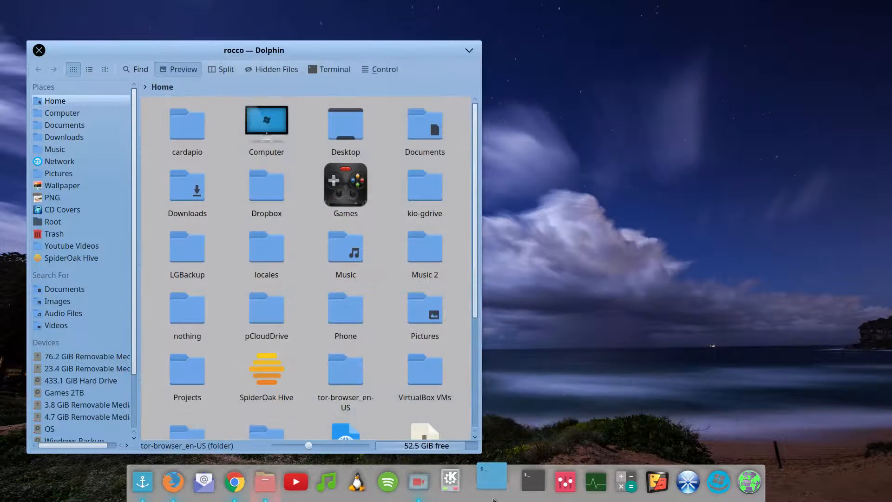
- Reopen System Settings, apply the Papirus GTK icon theme, and close the settings window
left_click(565, 481)
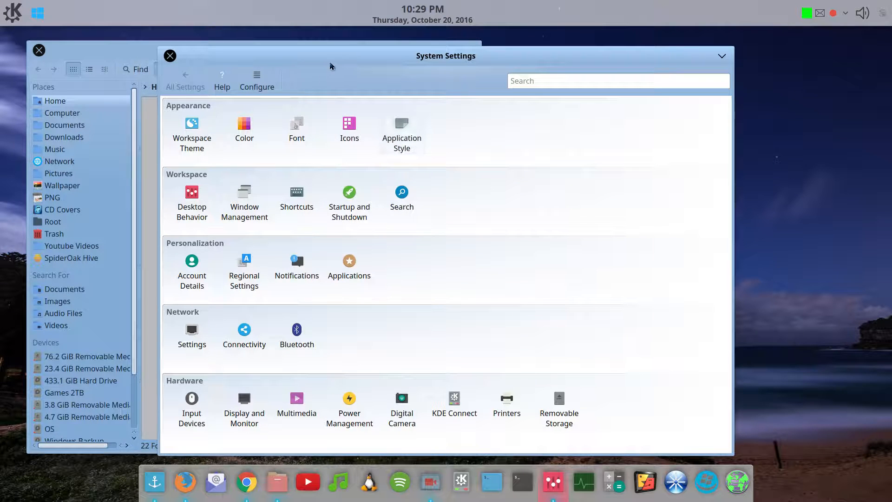
left_click(350, 132)
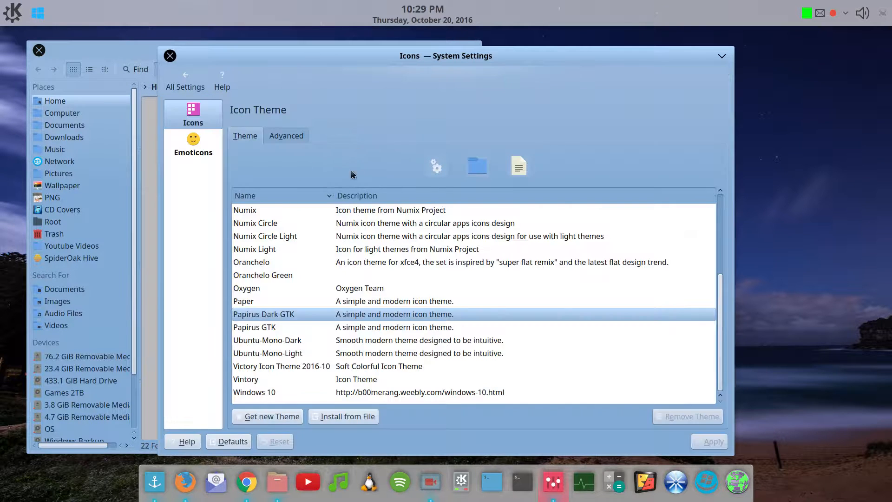
left_click(298, 329)
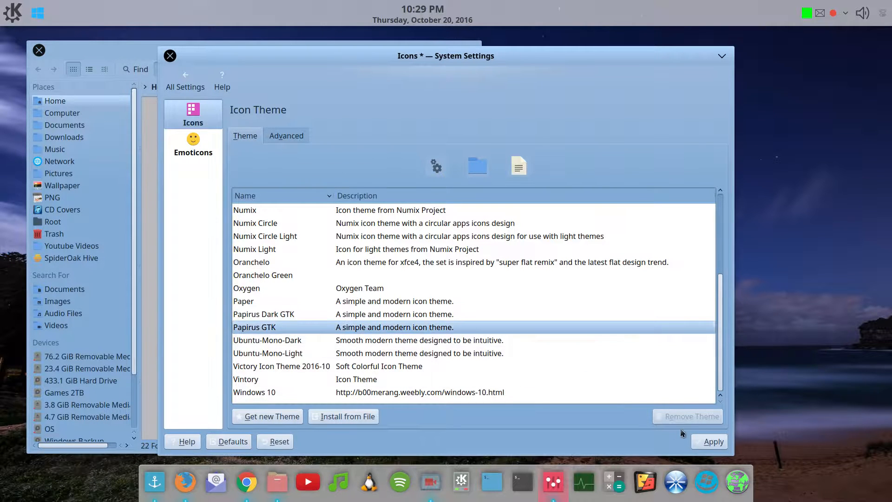
left_click(710, 442)
left_click(172, 57)
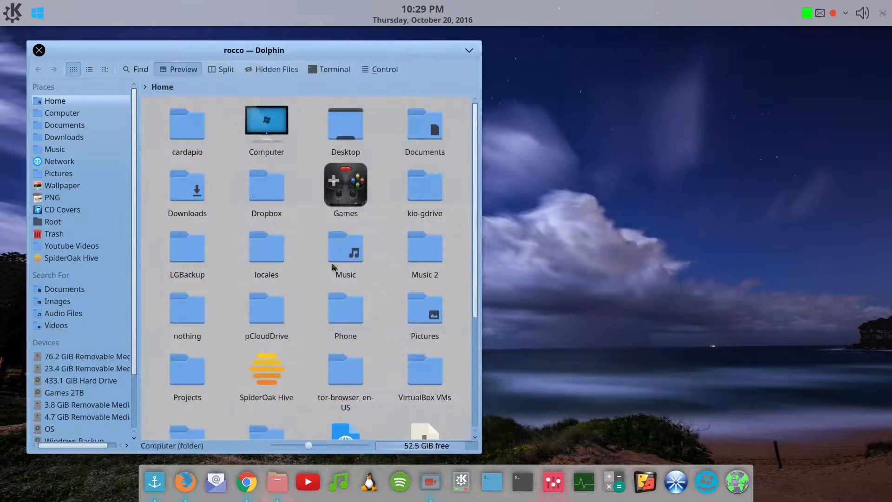
- Reopen System Settings and apply the Rosa Elementary2012.1 color scheme to the applications
left_click(554, 482)
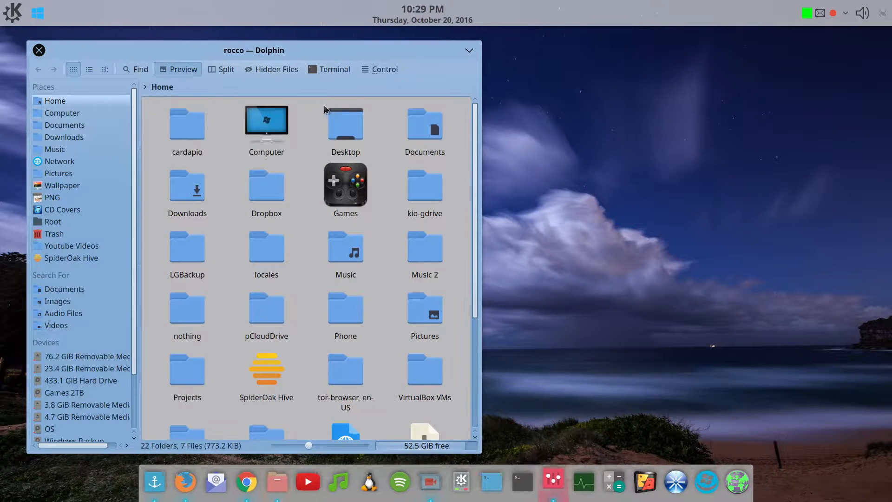
left_click_drag(293, 94, 303, 78)
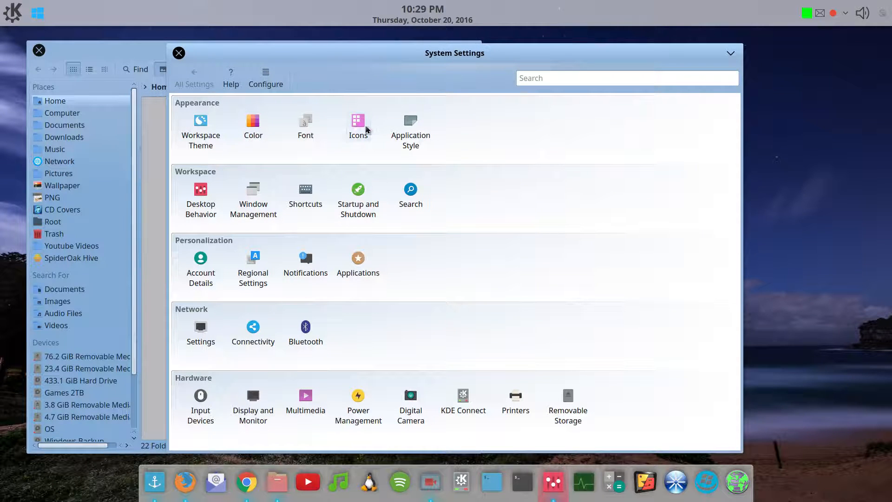
left_click(259, 136)
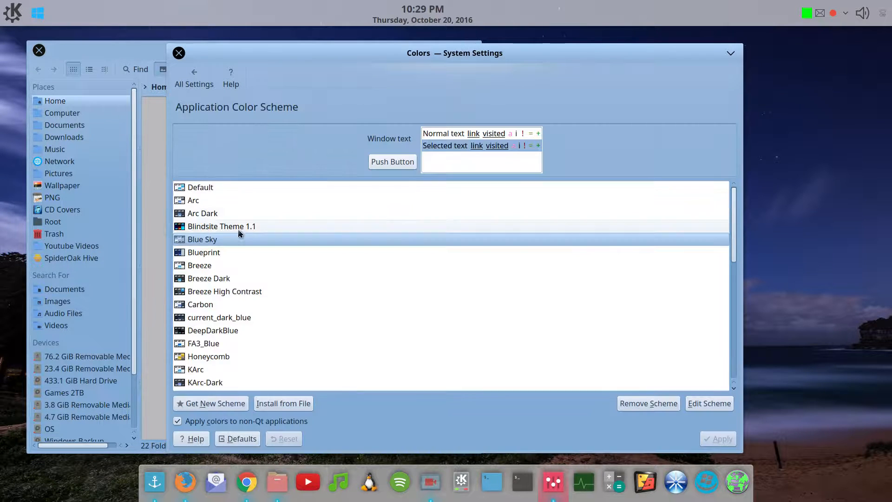
scroll(237, 350, "down", 8)
scroll(235, 346, "down", 1)
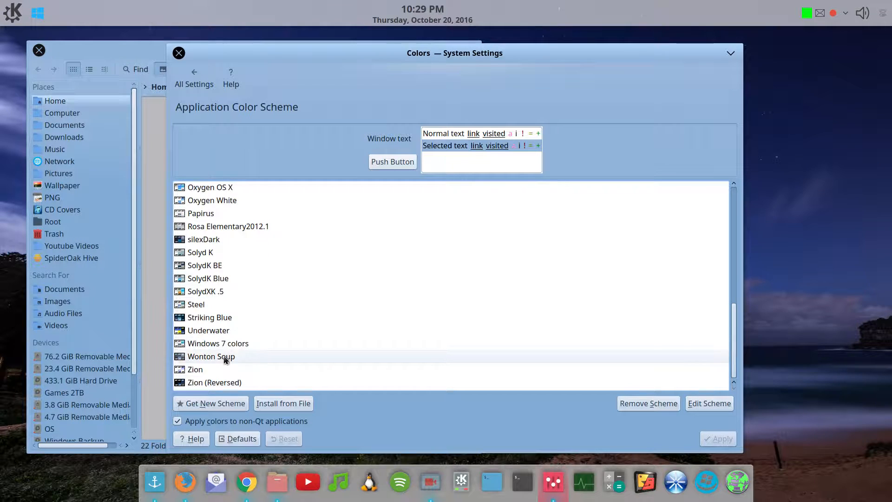
scroll(220, 296, "up", 1)
left_click(223, 265)
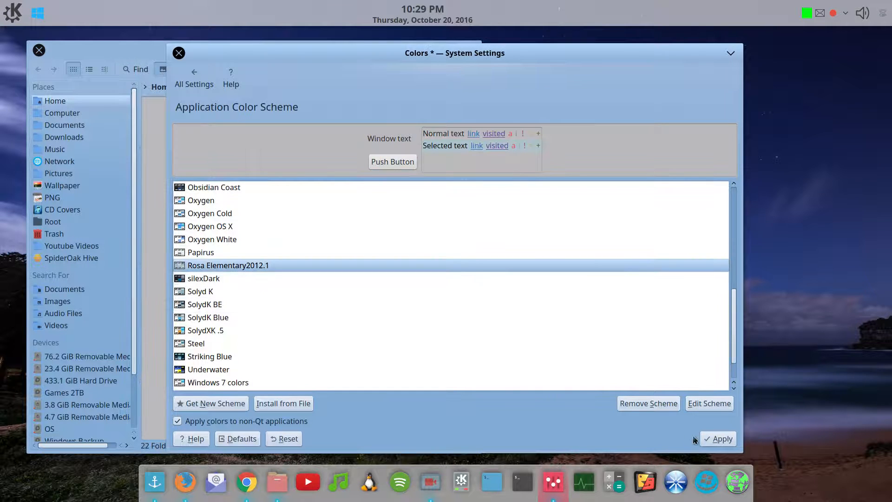
left_click(718, 439)
- Apply the Auromac window decoration theme to the window titles
left_click(195, 78)
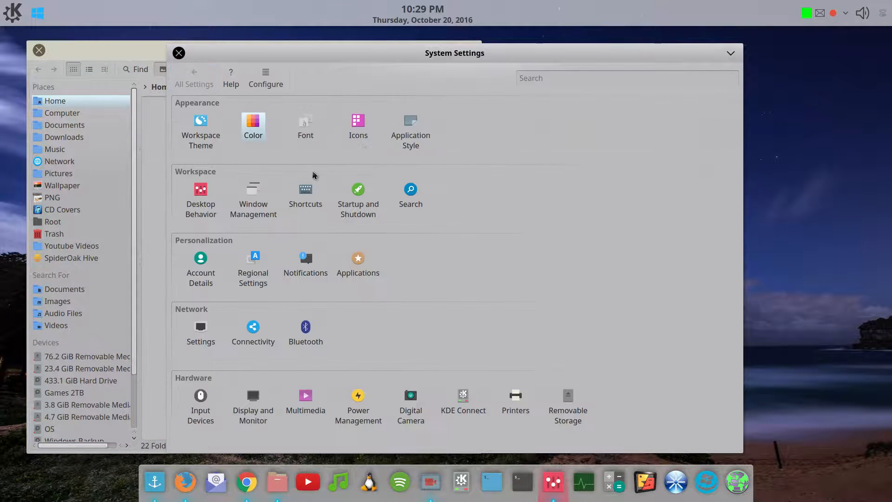
left_click(417, 131)
left_click(221, 141)
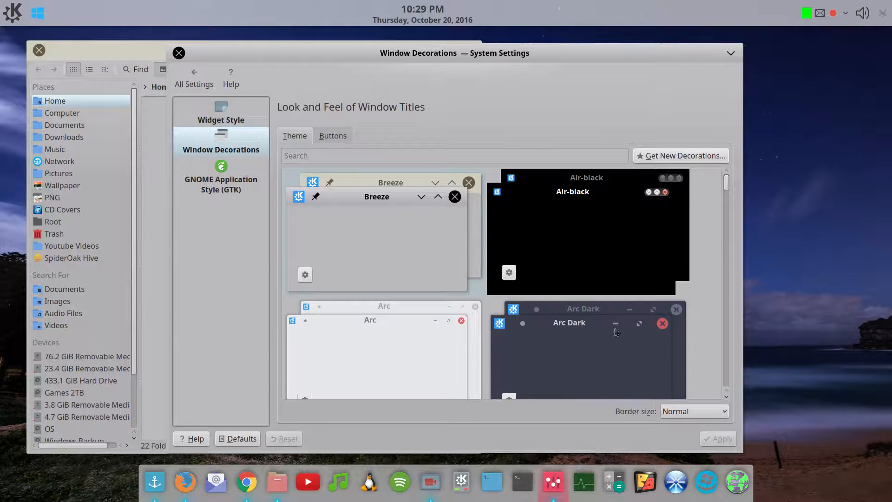
scroll(584, 325, "down", 2)
scroll(605, 310, "down", 4)
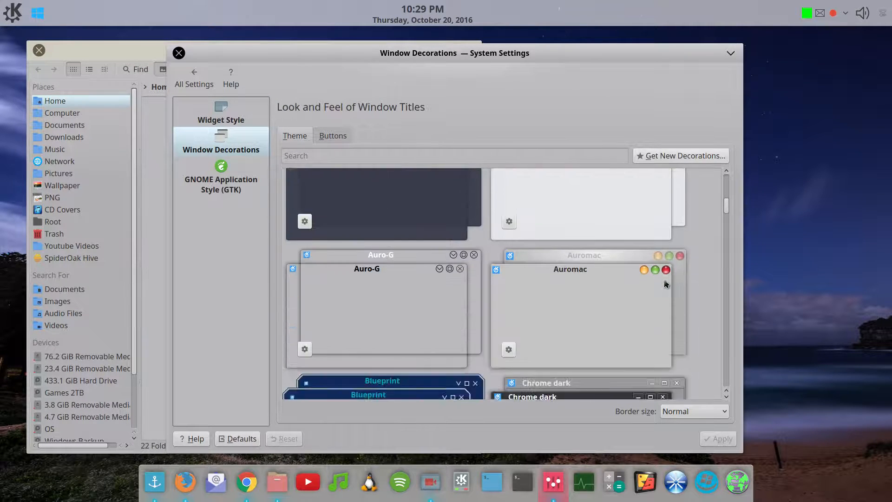
left_click(612, 288)
left_click(716, 439)
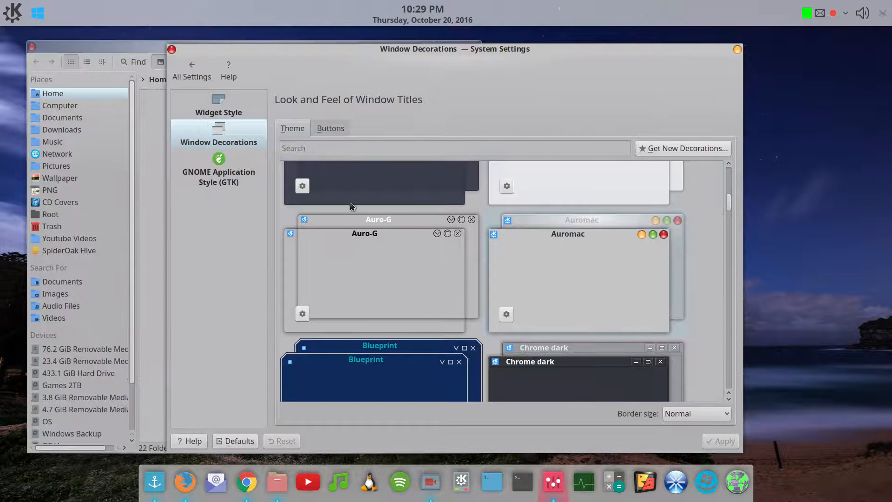
- Apply the cupertino-ish window decoration theme and move the settings window slightly up on the desktop
scroll(595, 218, "down", 10)
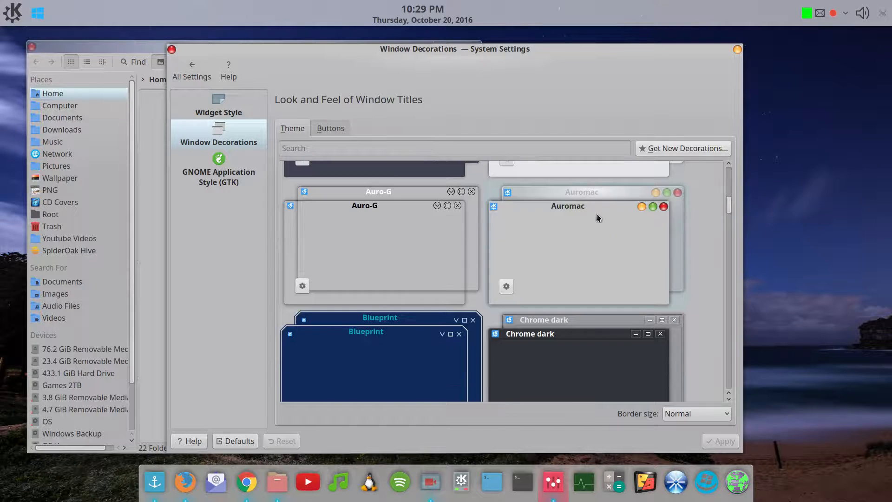
scroll(590, 219, "down", 5)
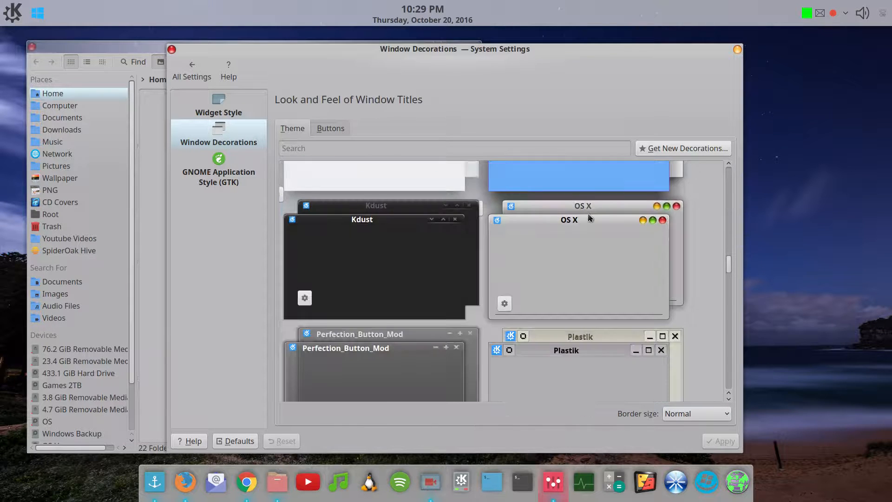
scroll(597, 231, "down", 8)
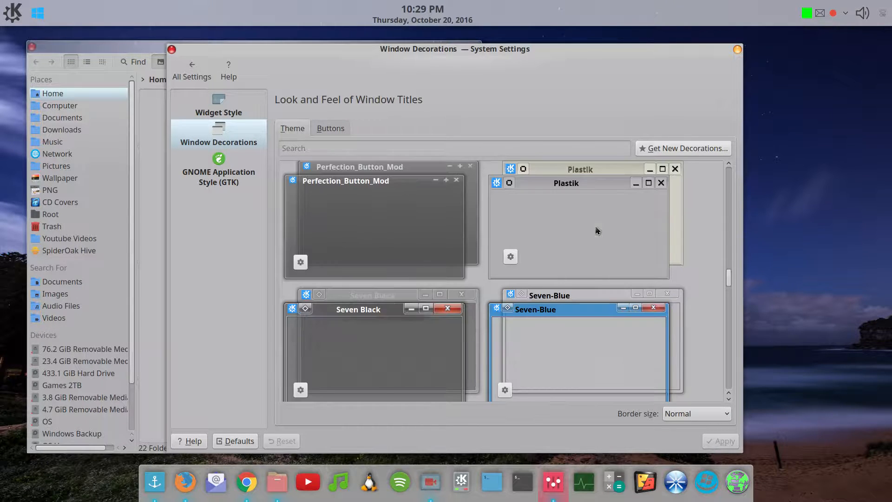
scroll(595, 228, "down", 5)
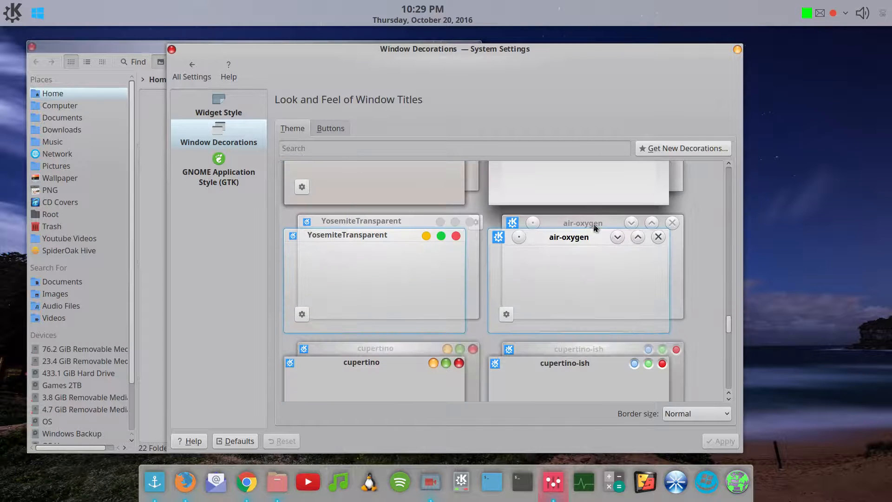
scroll(425, 265, "down", 1)
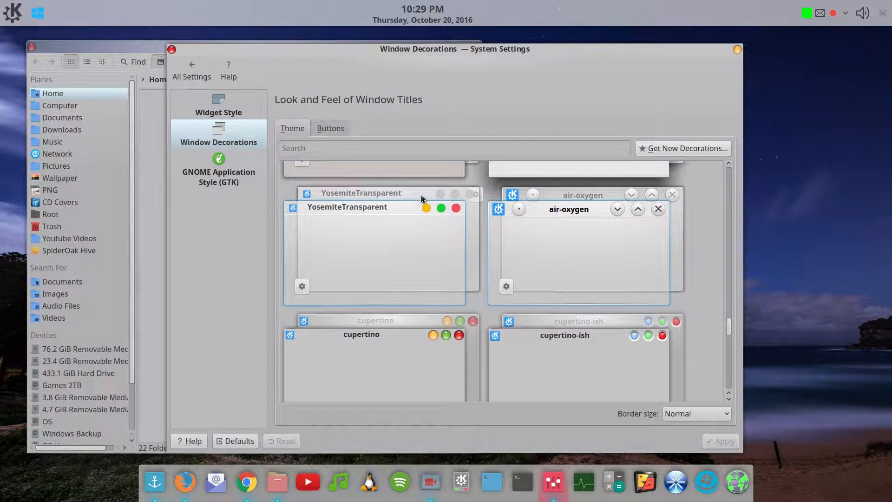
left_click(617, 376)
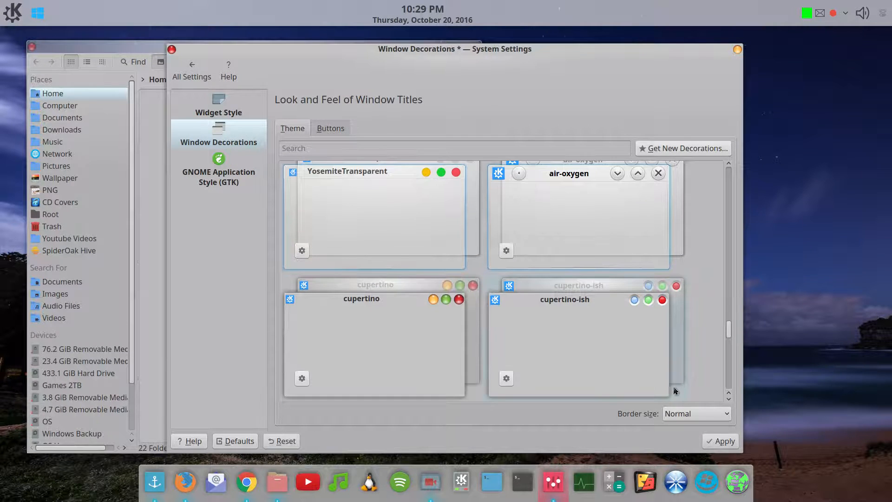
left_click(722, 441)
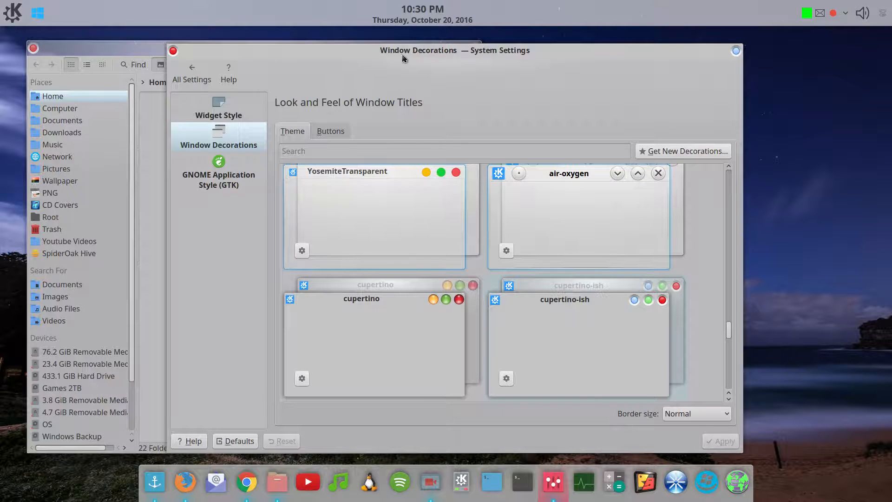
left_click_drag(401, 55, 392, 43)
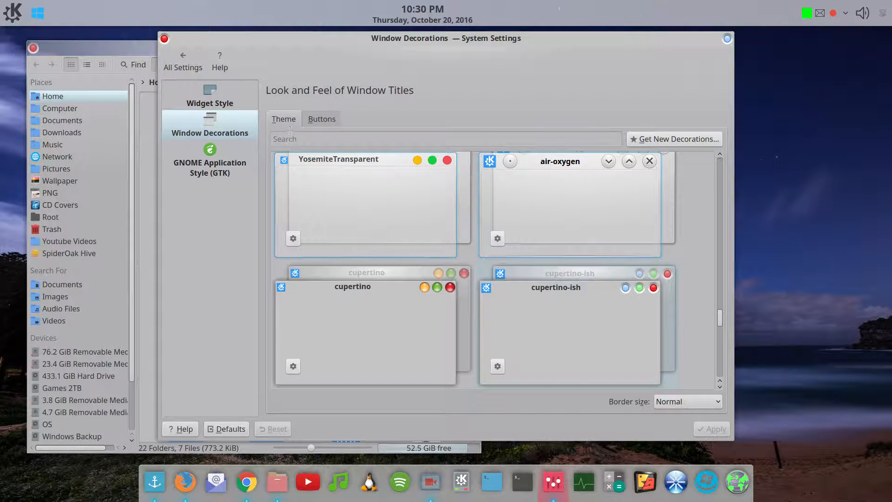
- Check the titlebar button layout, then set the cupertino-ish decoration's button size to Tiny and apply it
left_click(335, 121)
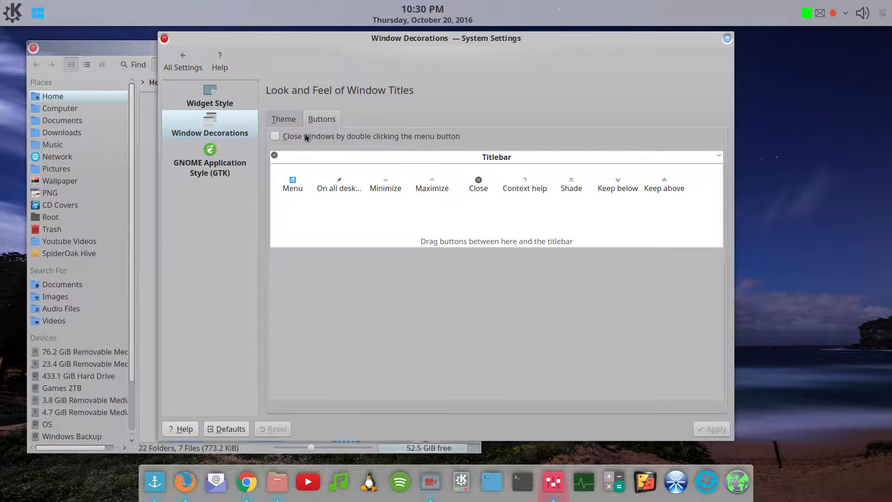
left_click(272, 120)
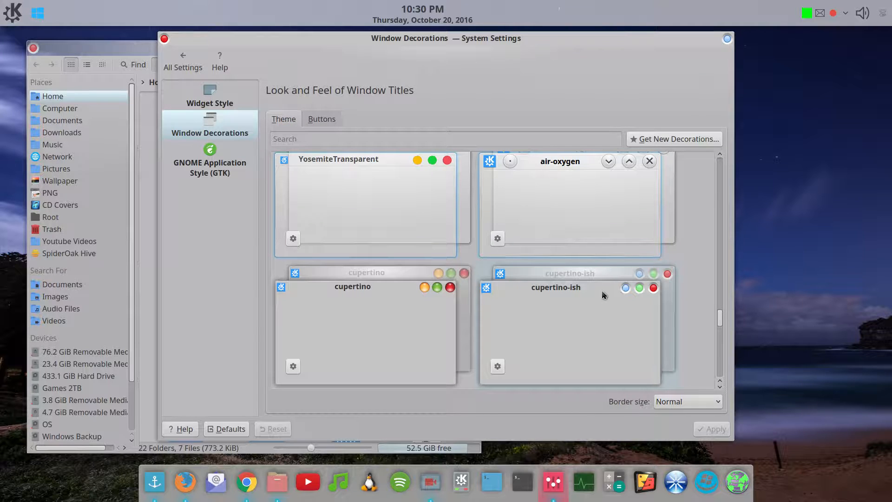
left_click(497, 367)
left_click(481, 244)
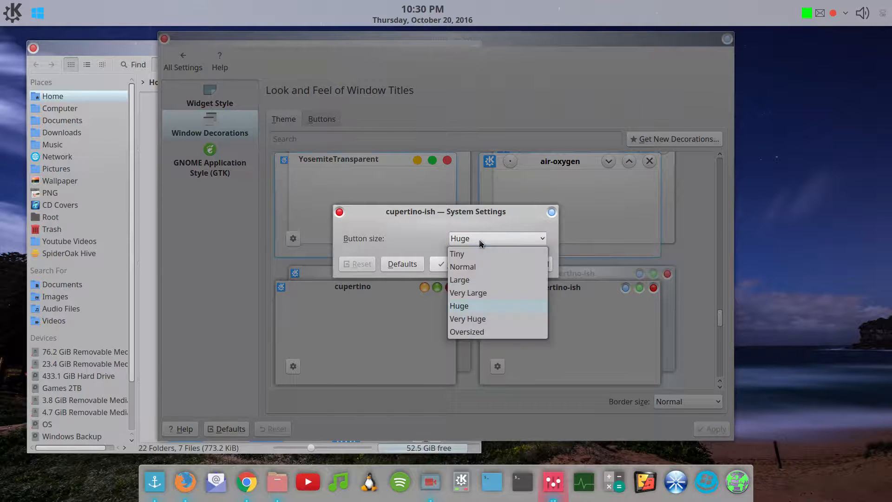
left_click(470, 254)
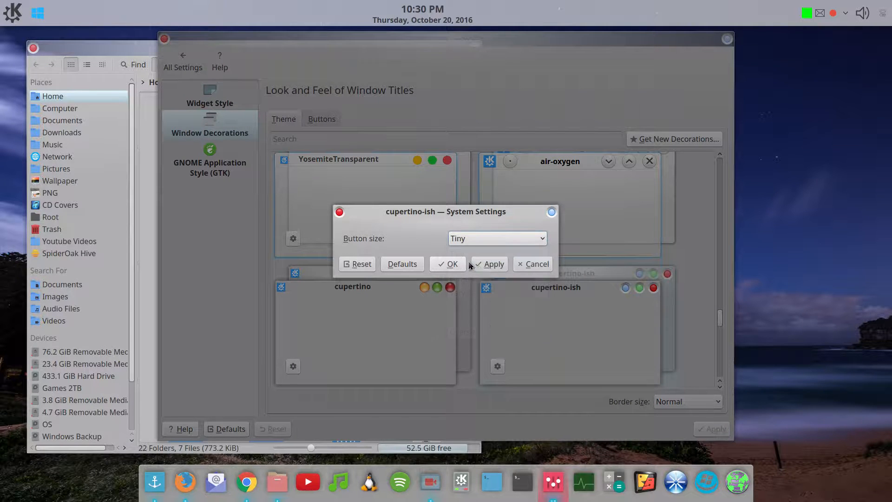
left_click(478, 264)
left_click(449, 265)
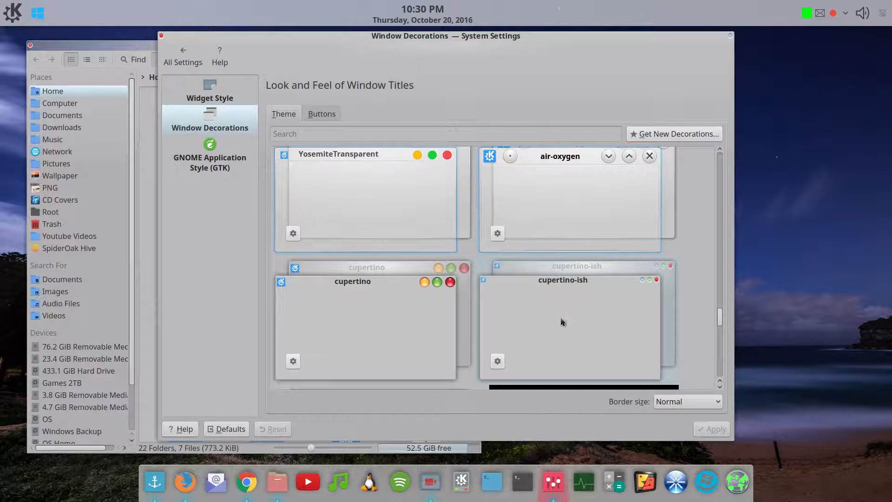
- Set the button size of the cupertino-ish window decoration to Huge and confirm it
left_click(498, 361)
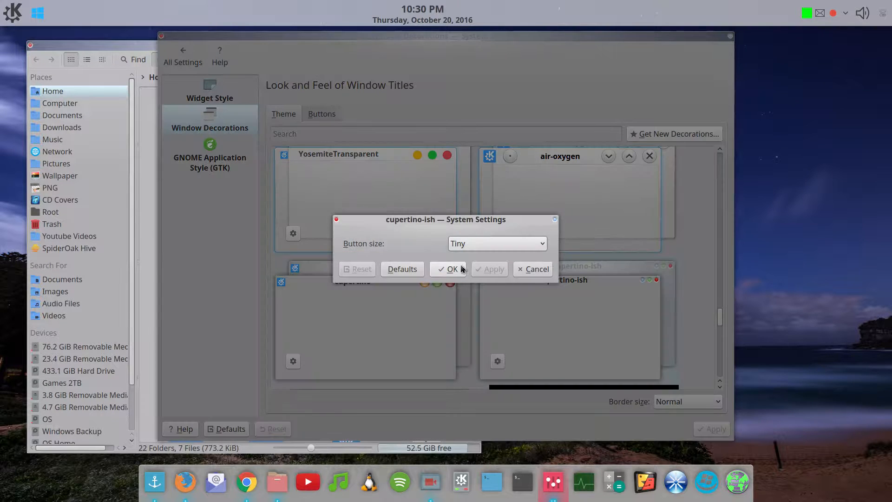
left_click(471, 246)
left_click(467, 310)
left_click(464, 270)
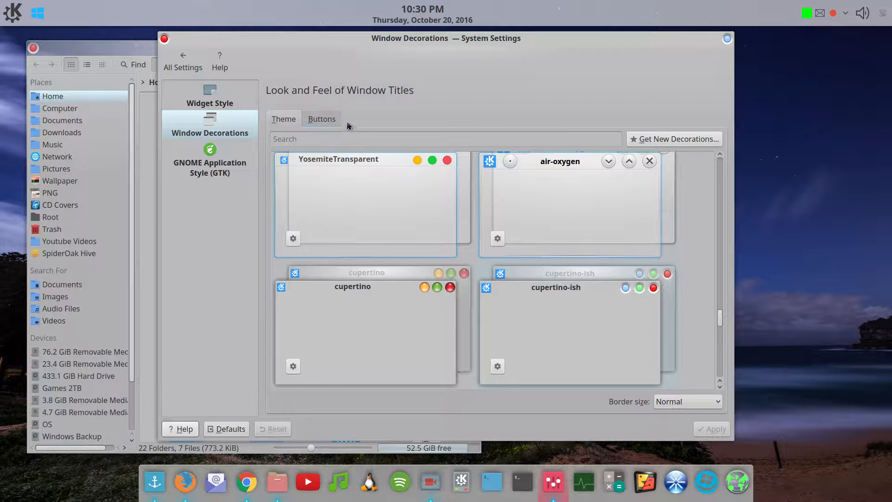
- Try moving the Maximize button in the titlebar layout, and apply the changes while switching to the GNOME application style settings
left_click(323, 120)
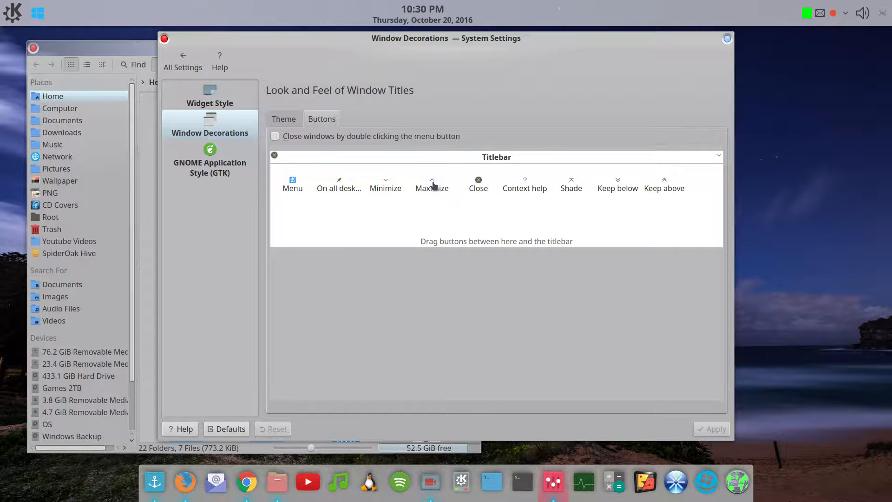
left_click_drag(433, 185, 638, 204)
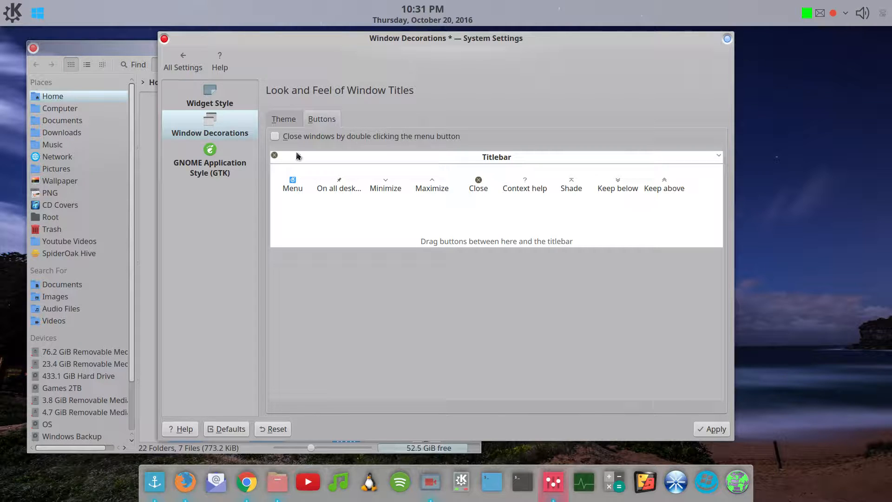
left_click(193, 163)
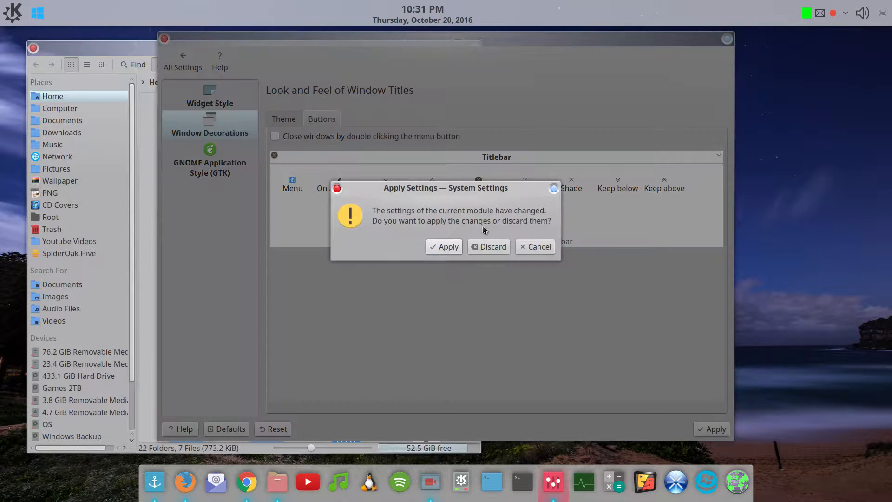
left_click(444, 247)
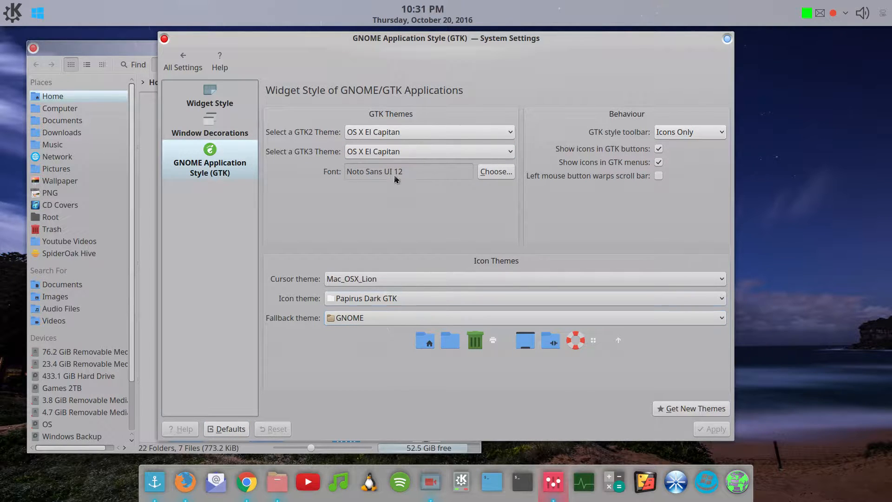
- Browse the installed GTK2 themes for GNOME applications without choosing a different one
left_click(410, 136)
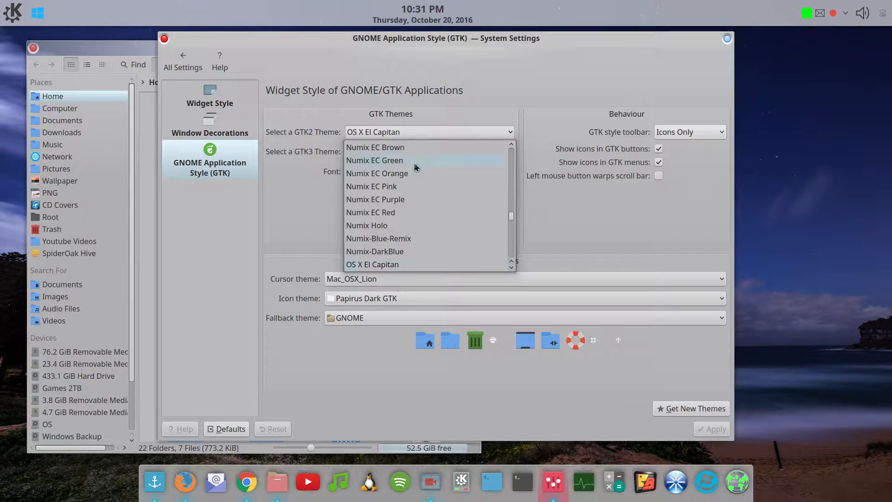
scroll(424, 201, "down", 3)
scroll(424, 200, "down", 10)
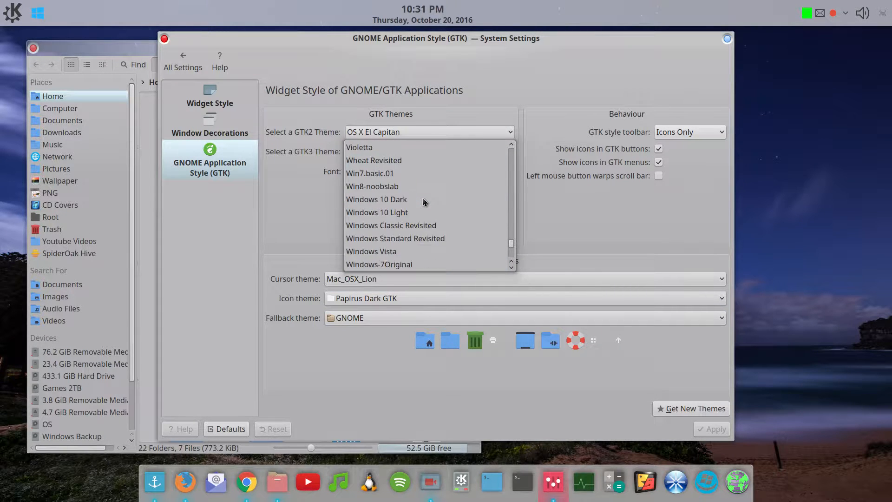
scroll(424, 201, "up", 8)
scroll(424, 201, "up", 15)
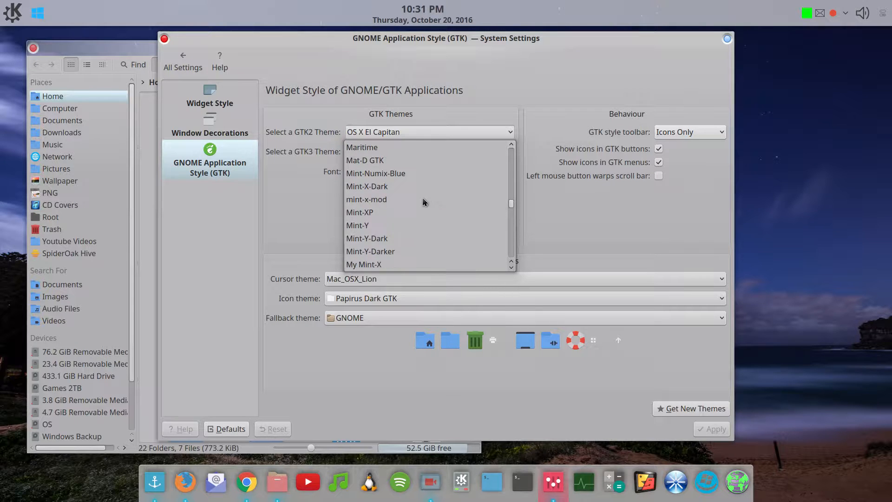
scroll(424, 201, "up", 4)
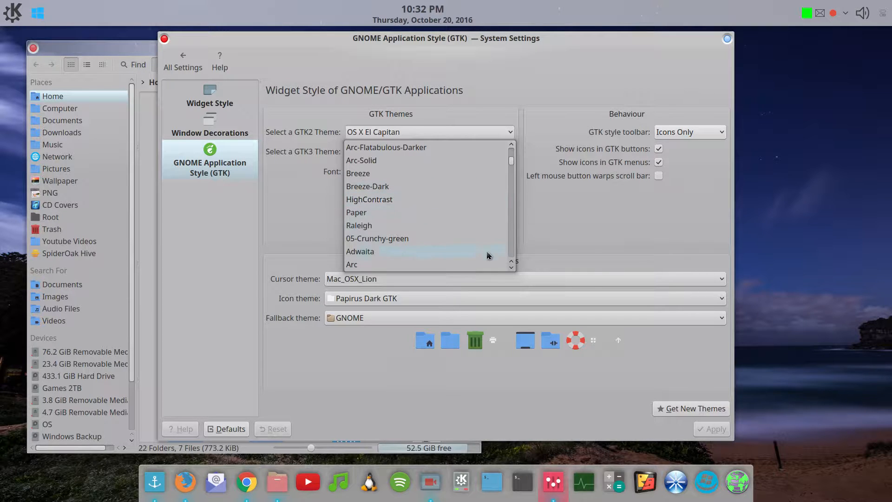
scroll(455, 221, "down", 20)
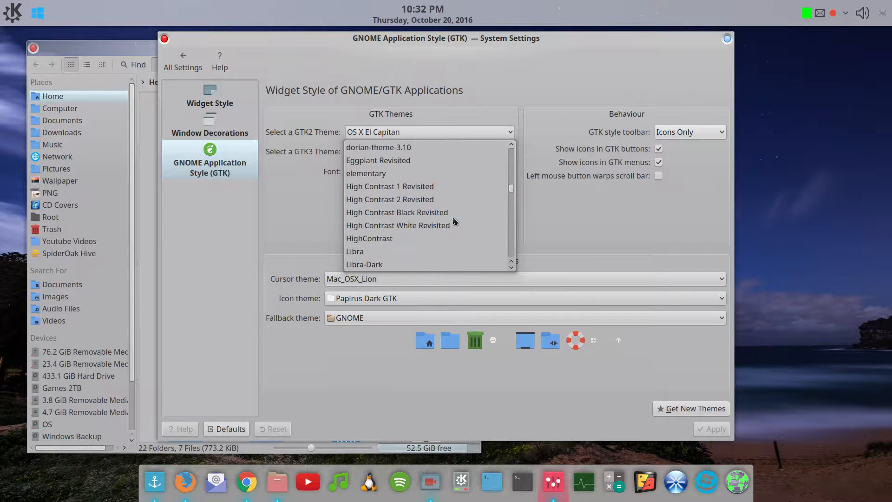
scroll(455, 221, "up", 20)
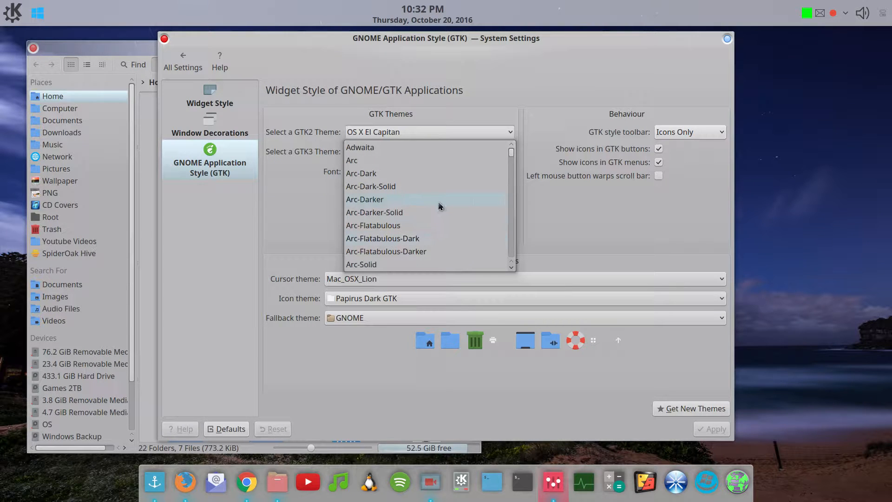
scroll(440, 206, "down", 5)
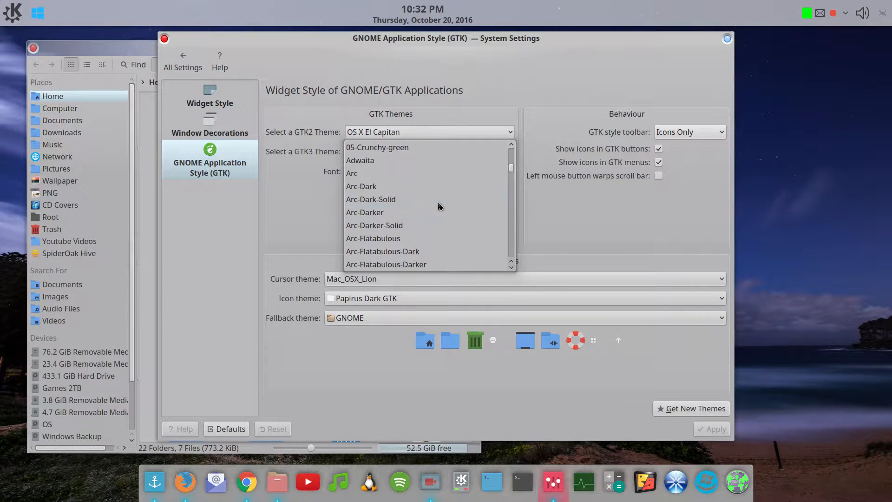
left_click(455, 136)
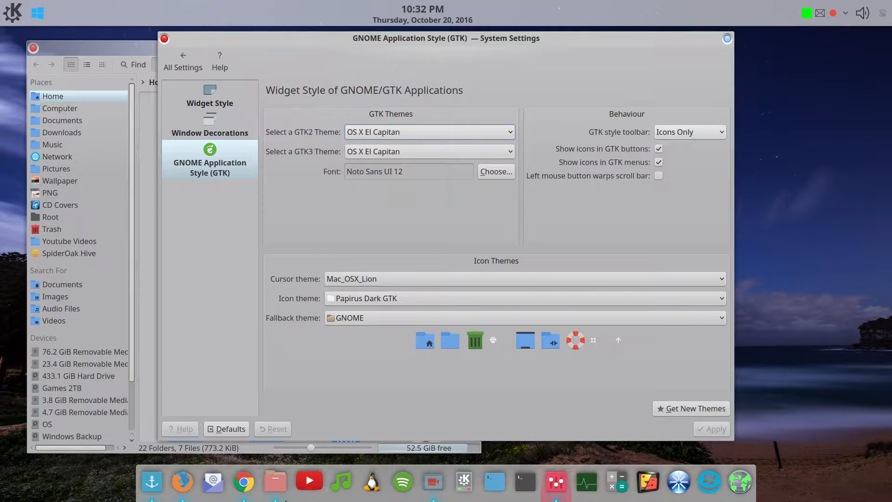
- Switch to Firefox to view its window styling with the Plank installation page, and return to the GTK settings
left_click(182, 481)
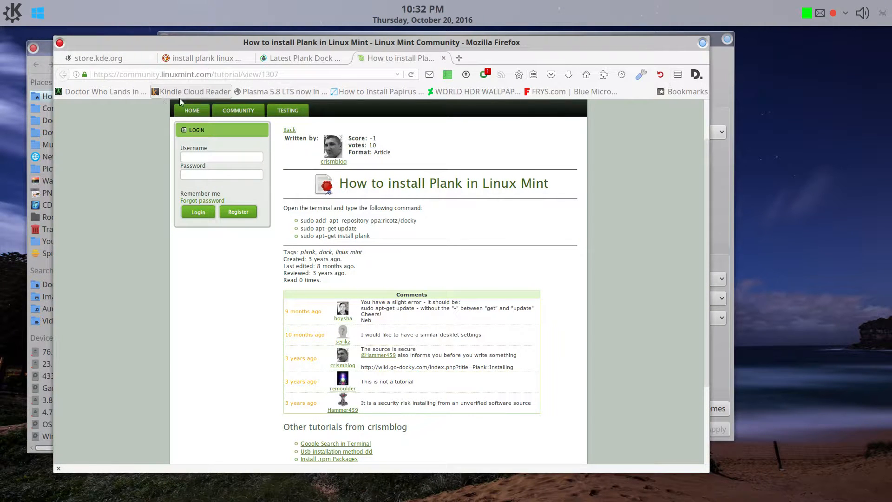
left_click(702, 45)
left_click(420, 133)
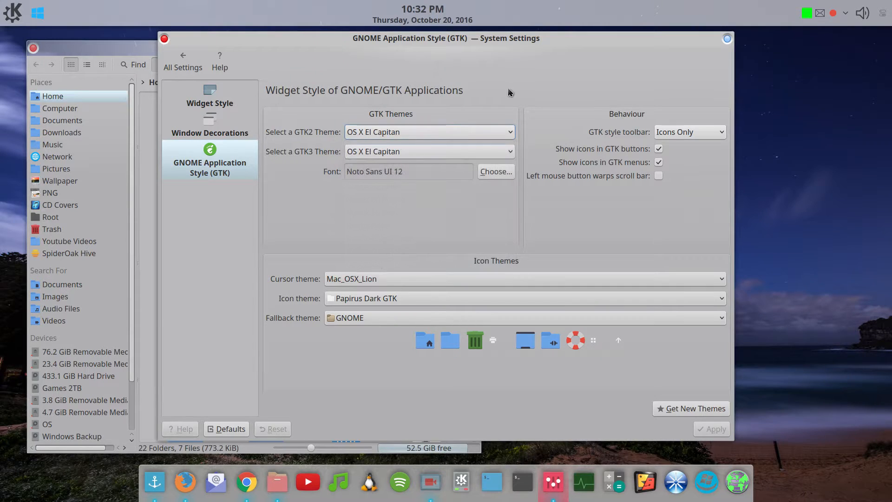
left_click(511, 135)
left_click(511, 134)
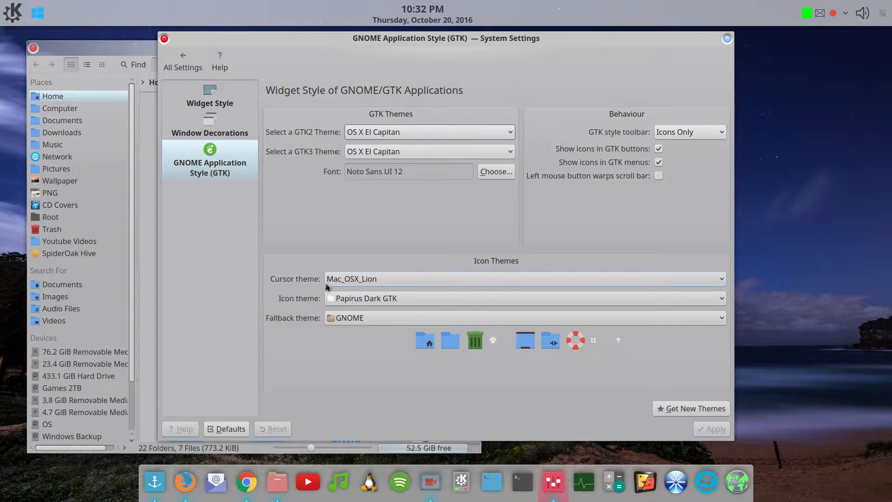
left_click(186, 482)
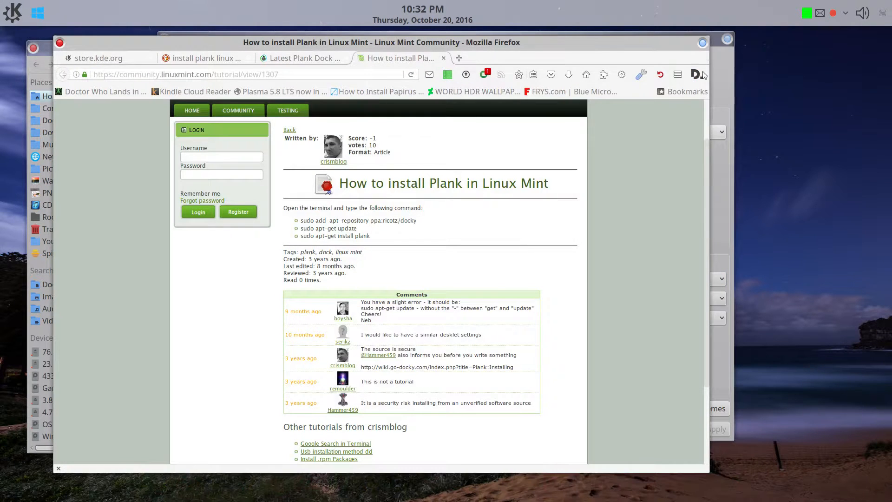
left_click(703, 44)
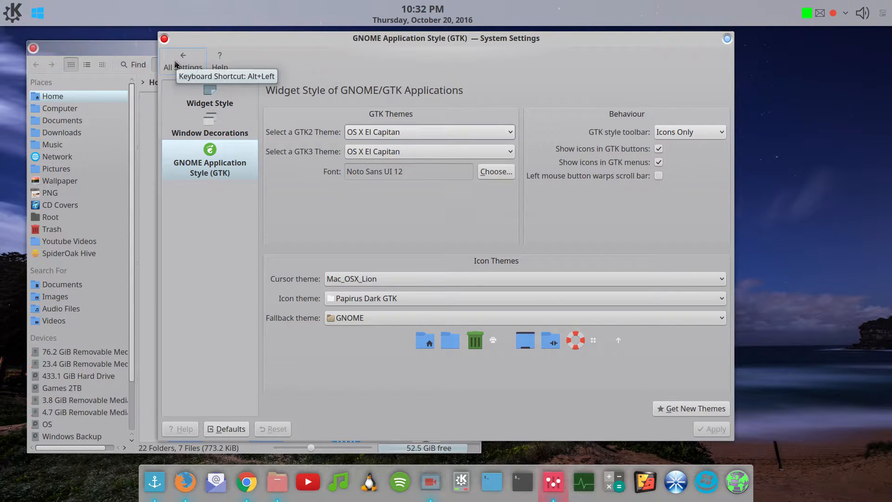
- Return to the System Settings overview and close both the settings and the Dolphin file manager windows
left_click(176, 64)
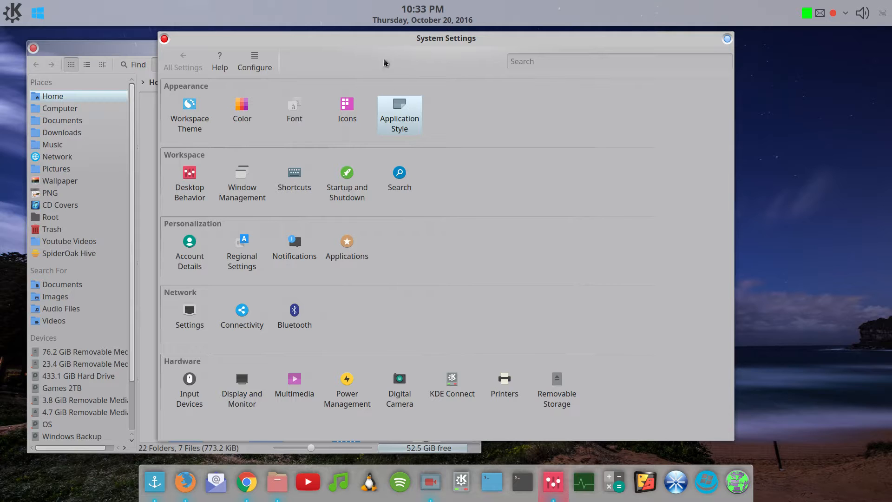
left_click(165, 40)
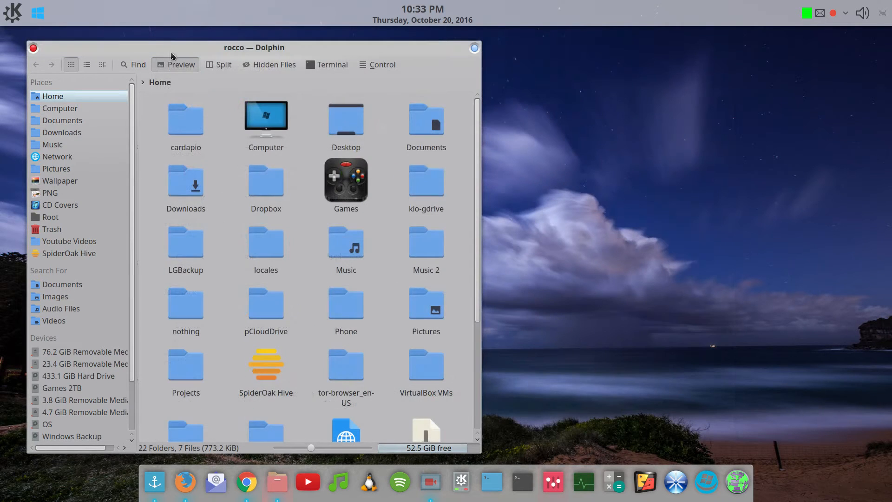
left_click(35, 49)
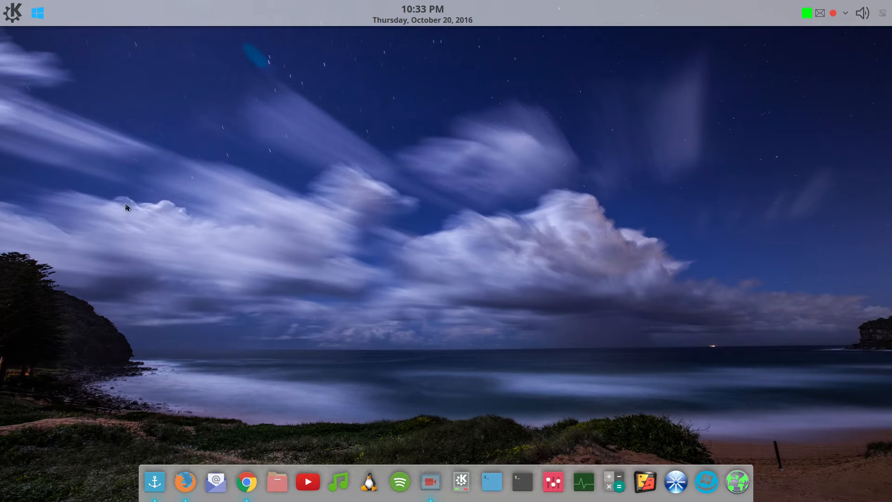